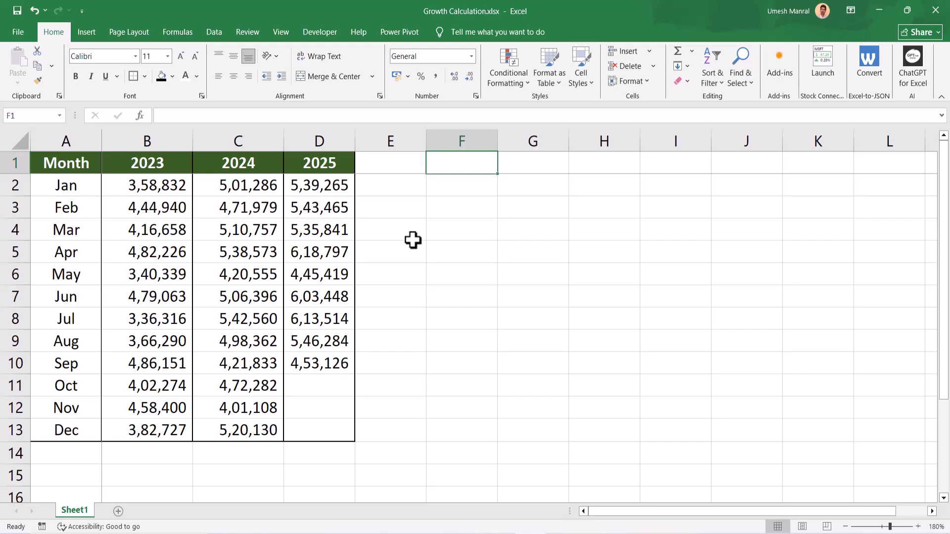
Enter the heading MONTH in cell F1
type("mon")
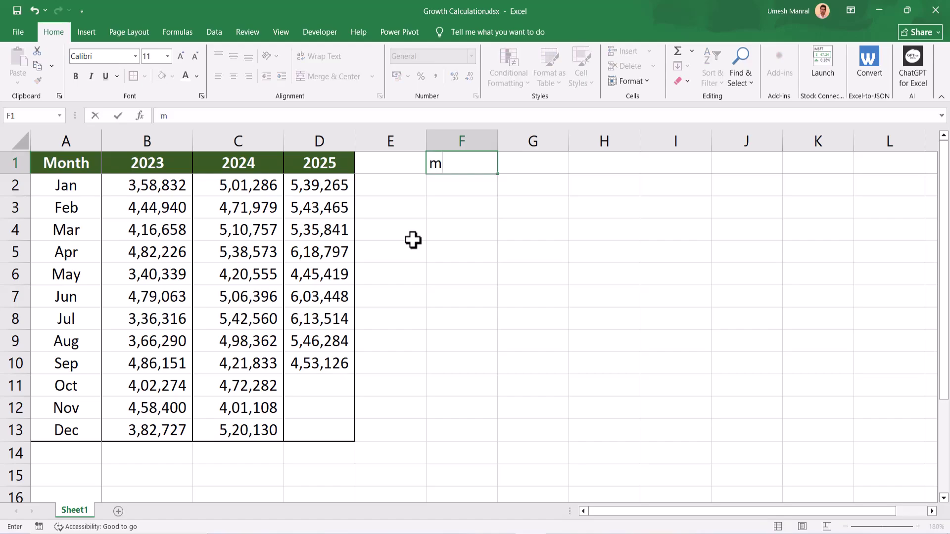
key("BackSpace")
key("BackSpace")
key("BackSpace")
type("MONTH")
key("Return")
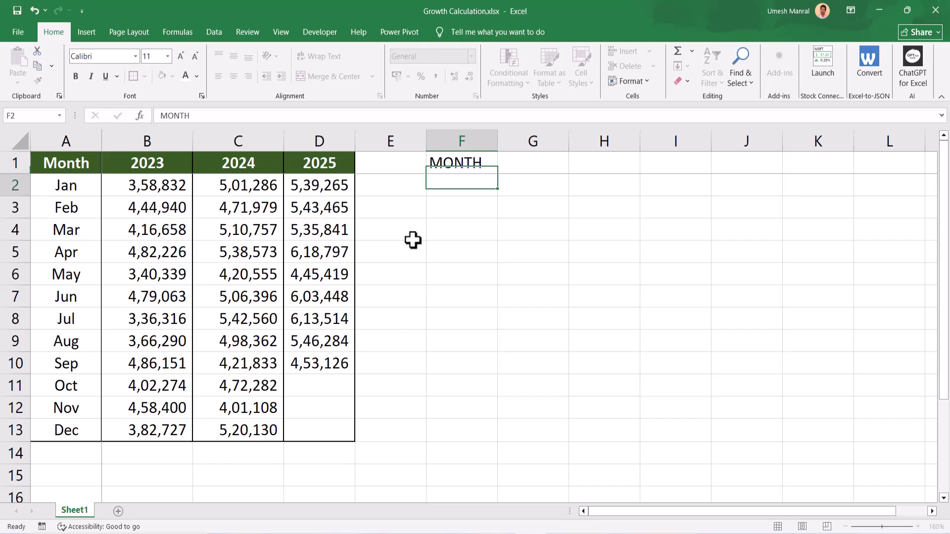
Calculate January's 2025 growth over 2024 in F2 with =D2/C2-1, formatted as a percentage with one decimal place
type("=")
key("Left")
key("Left")
key("Left")
key("Right")
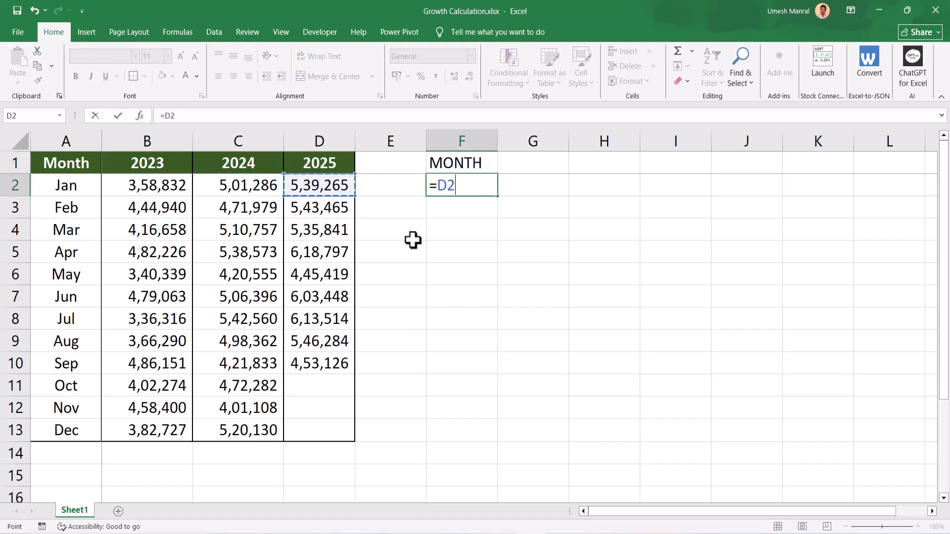
type("/")
key("Left")
key("Left")
key("Left")
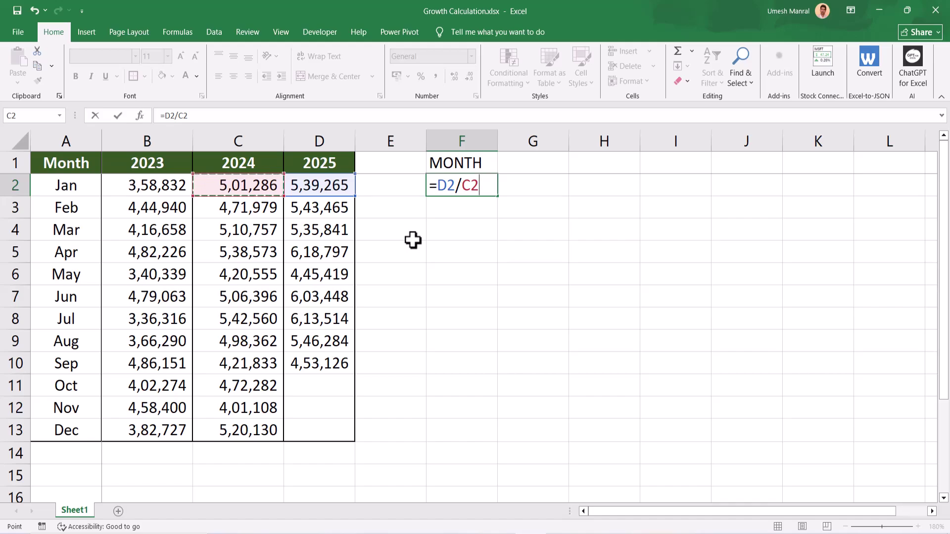
type("-1")
key("ctrl+Return")
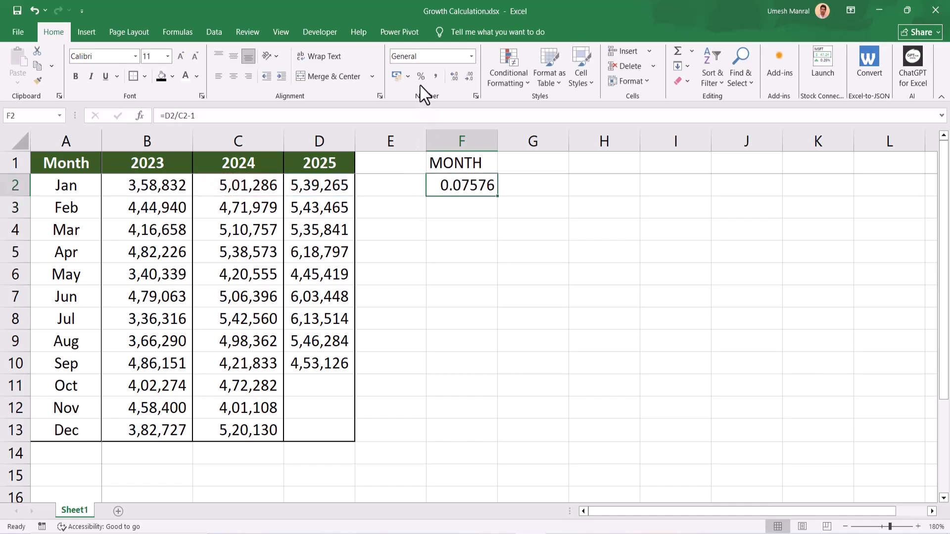
left_click(420, 76)
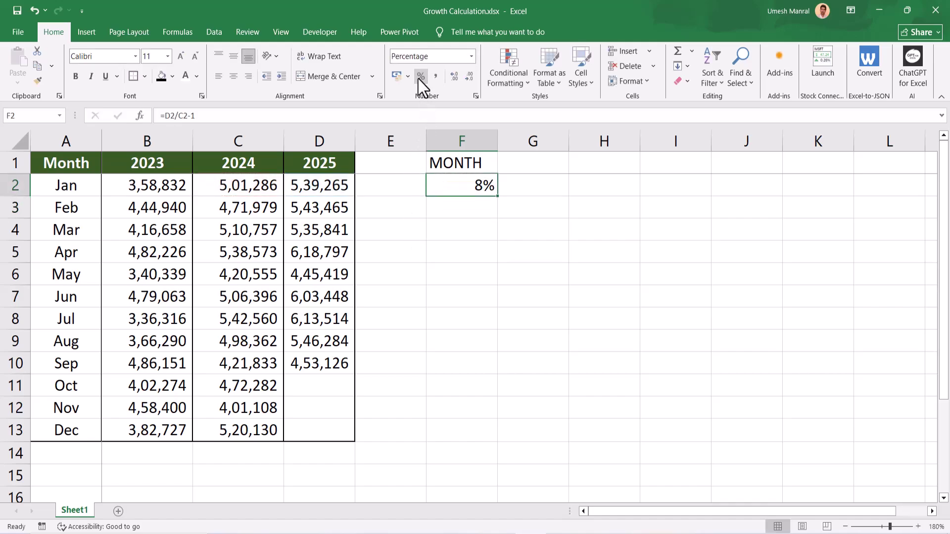
left_click(453, 81)
Enter the alternative January growth formula =(D2-C2)/C2 in G2
key("Right")
key("F2")
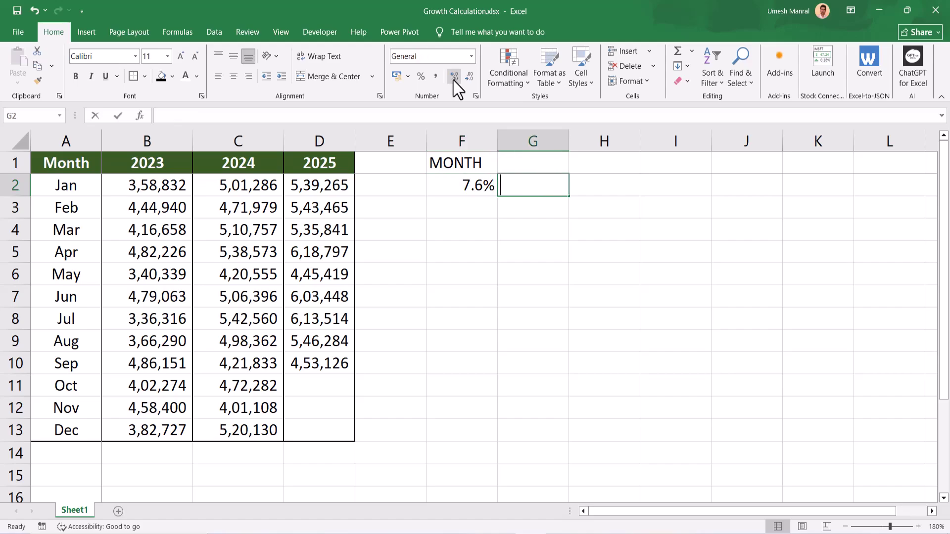
type("=")
key("Left")
key("Left")
key("Left")
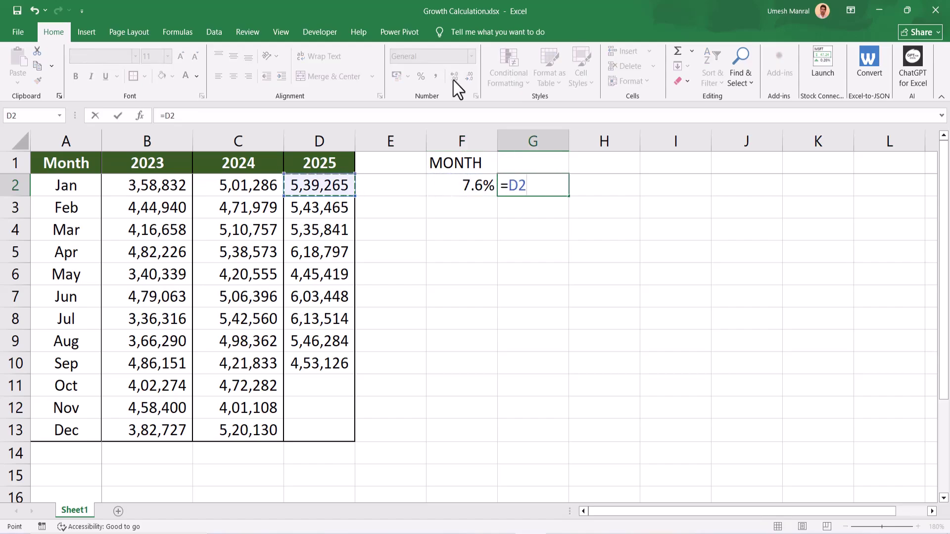
type("-")
key("Left")
key("Left")
key("Left")
key("Left")
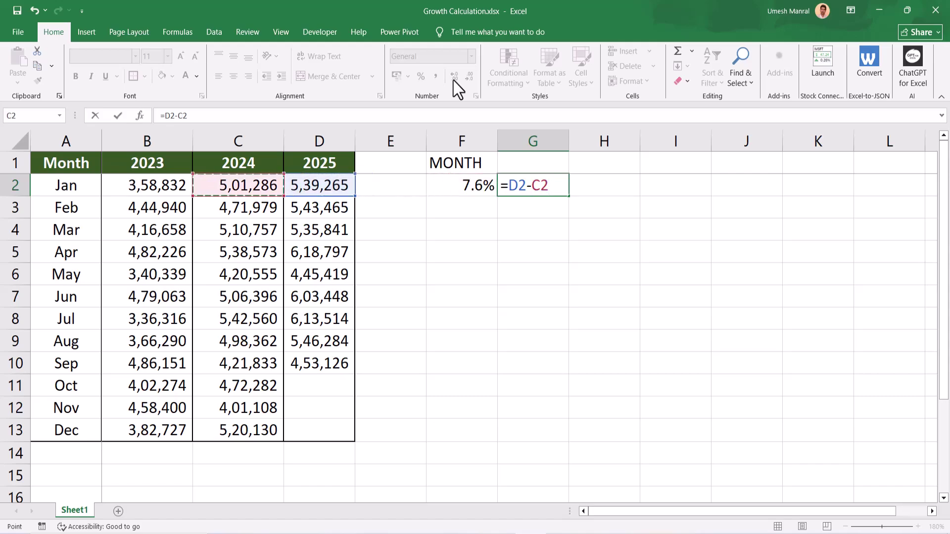
type(")")
left_click(167, 121)
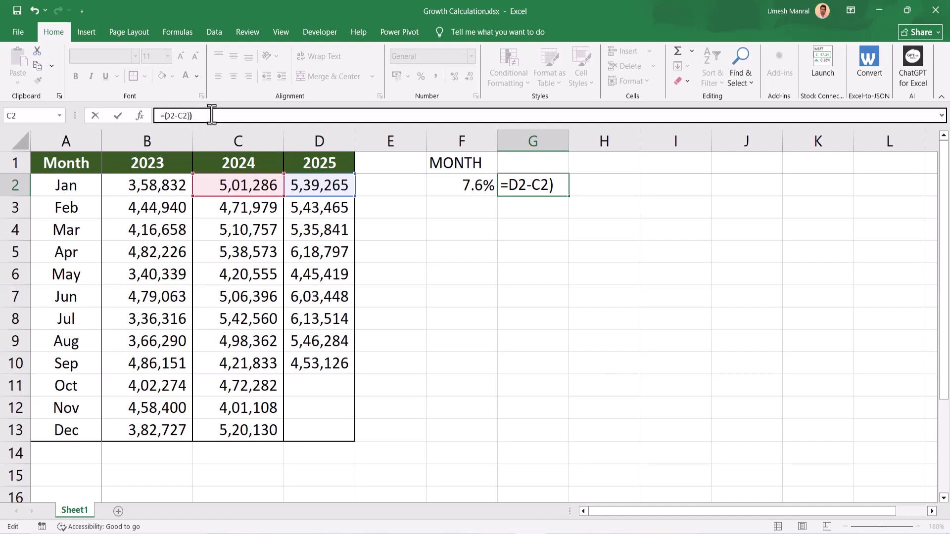
type("(")
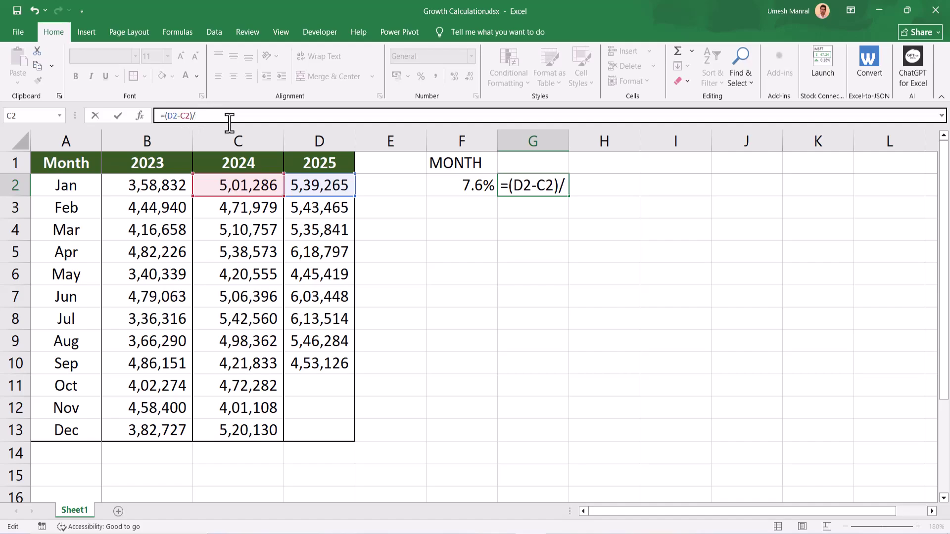
left_click(253, 187)
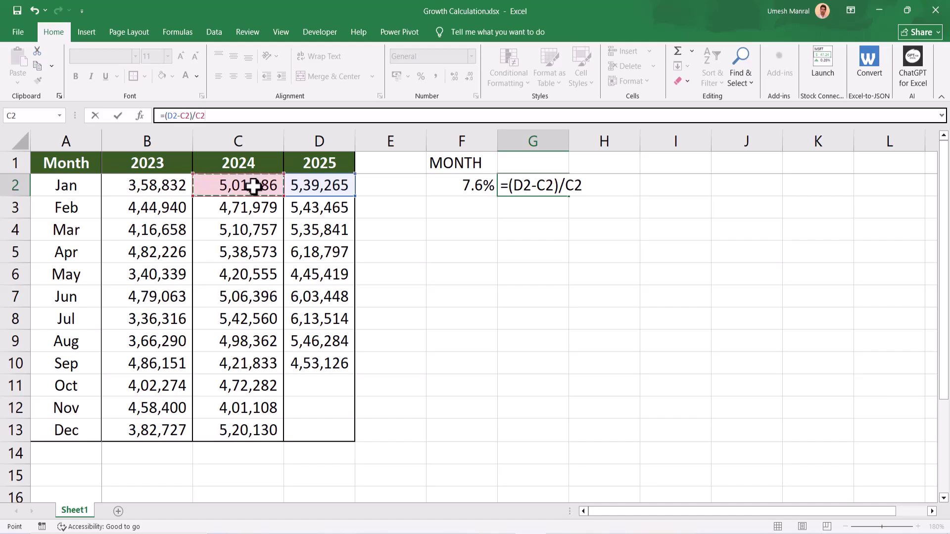
key("ctrl+Return")
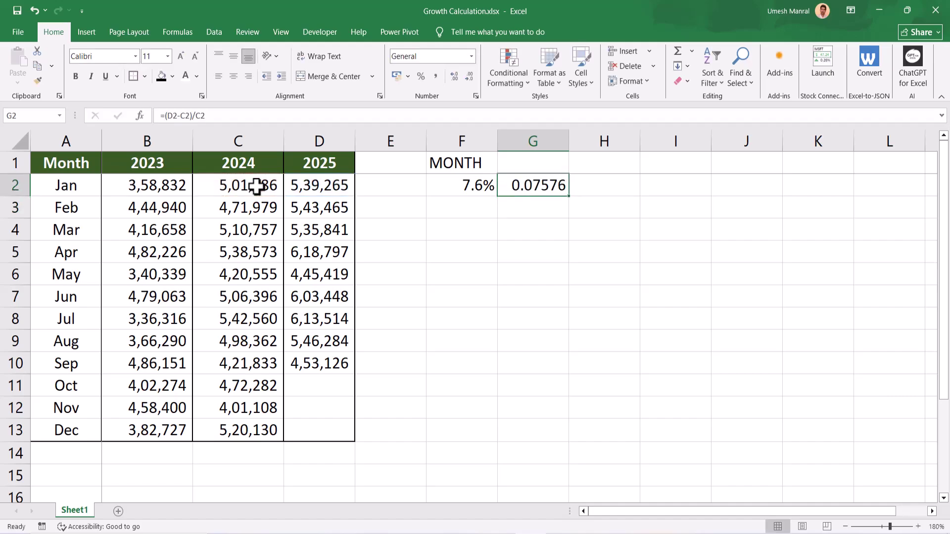
left_click(242, 115)
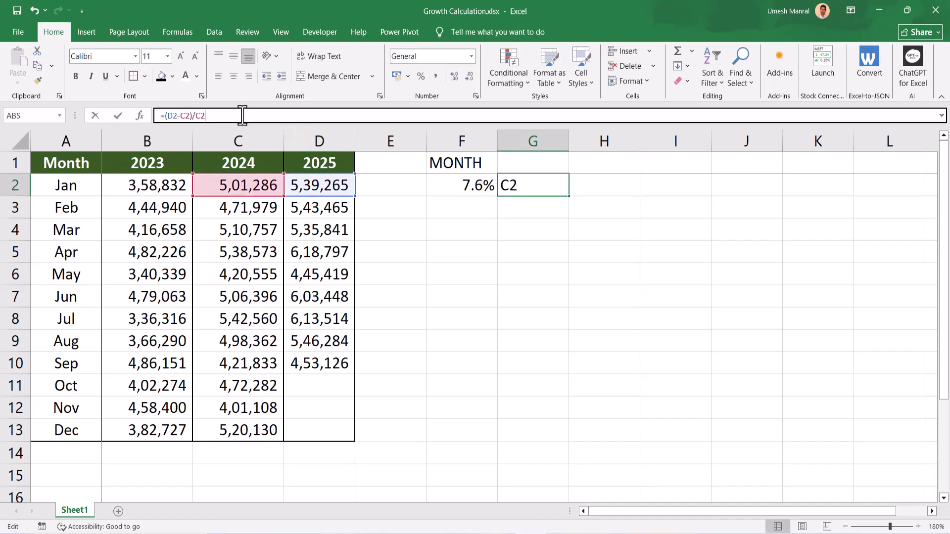
type(")")
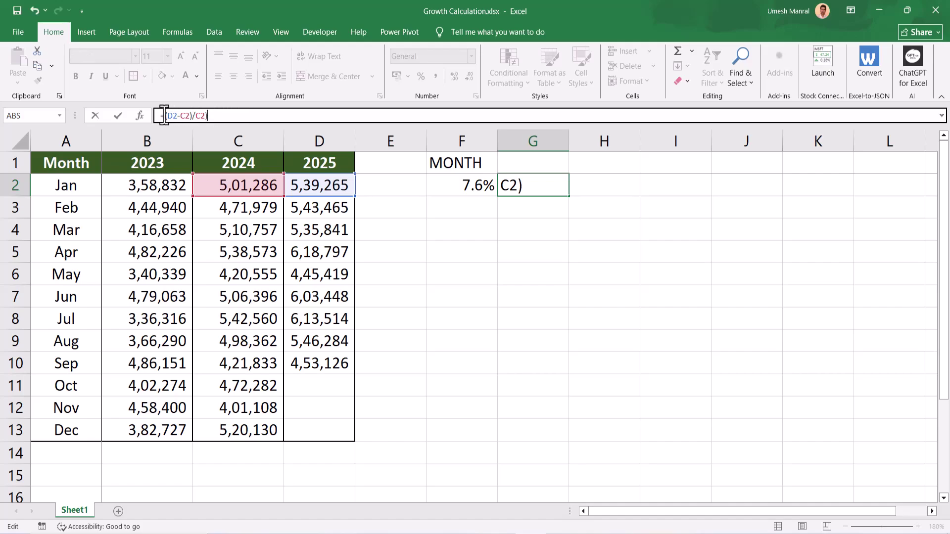
key("Escape")
Format G2 as a percentage with one decimal place
left_click(420, 76)
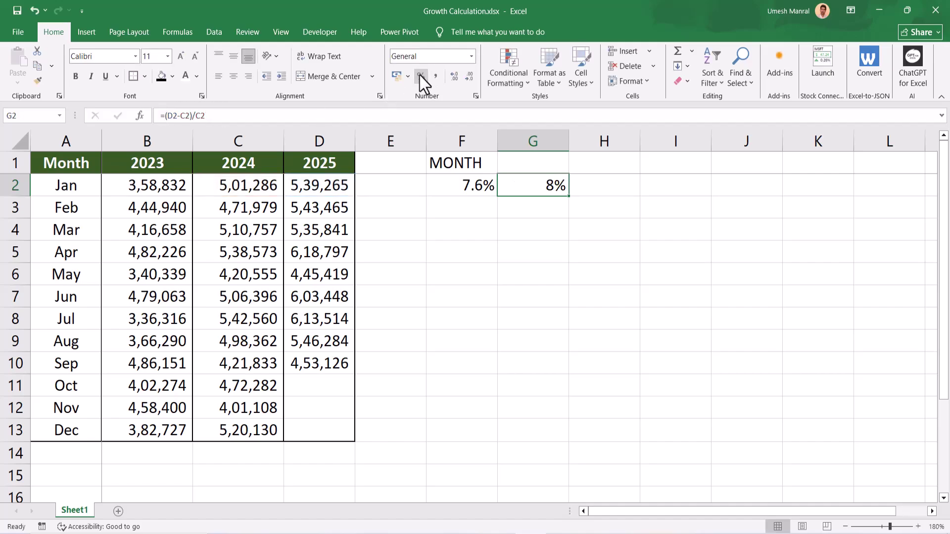
left_click(453, 77)
left_click(290, 115)
key("Escape")
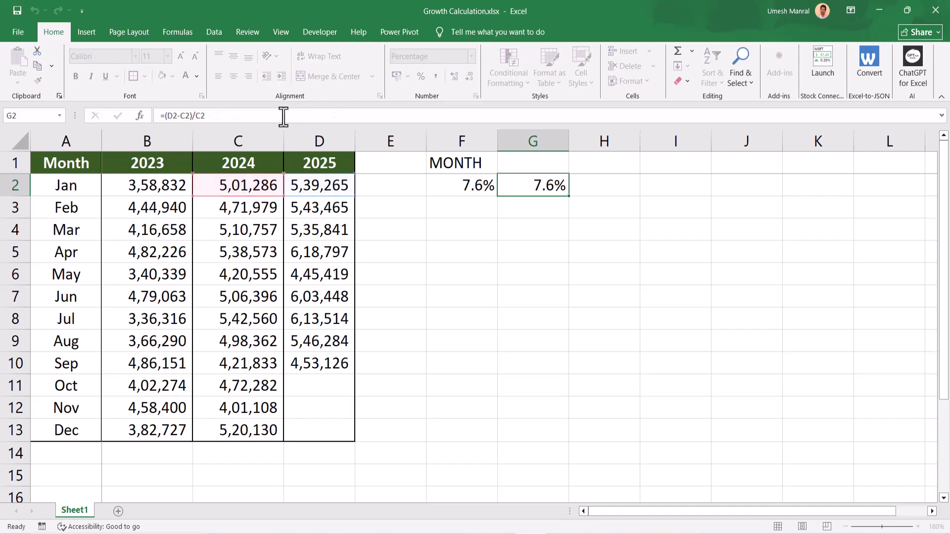
Change the formula in G2 to =((D2-C2)/C2)*100
left_click(284, 117)
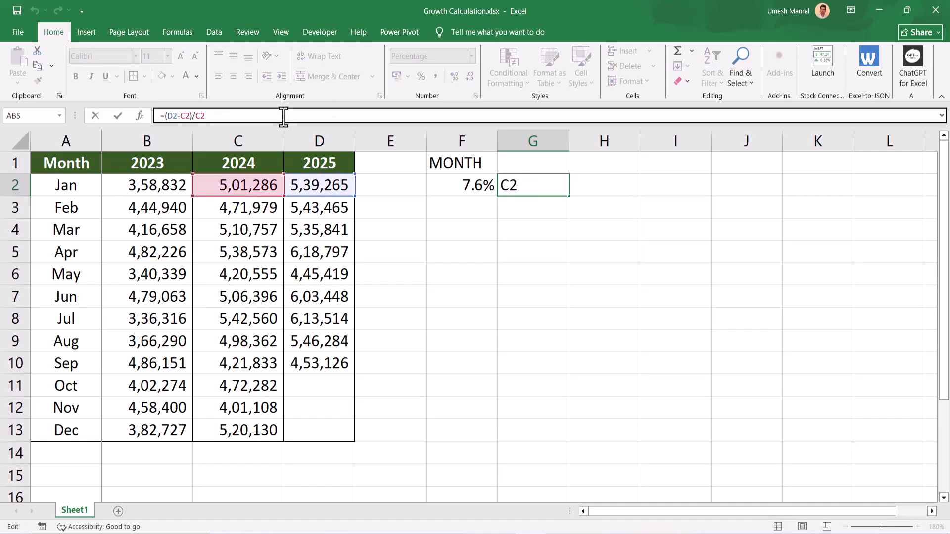
type("*")
left_click(167, 116)
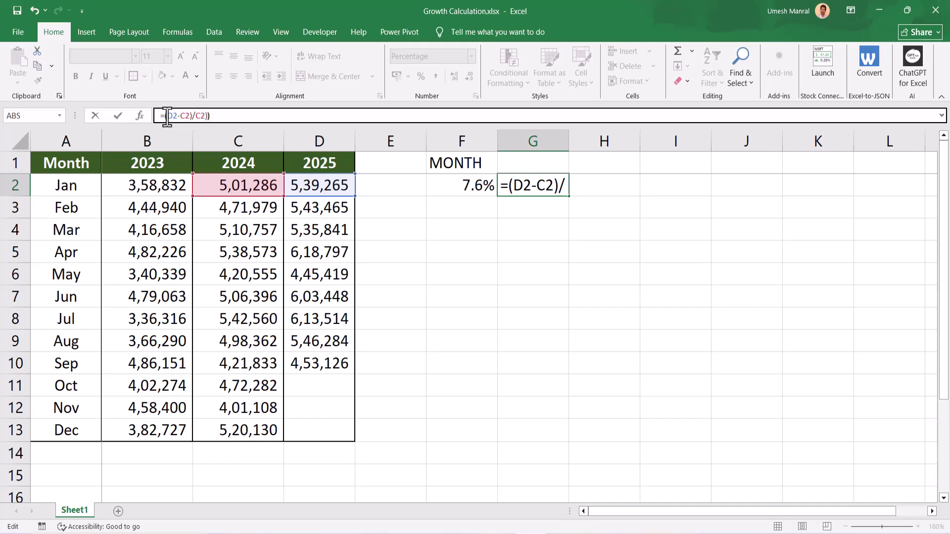
type("(")
left_click(233, 113)
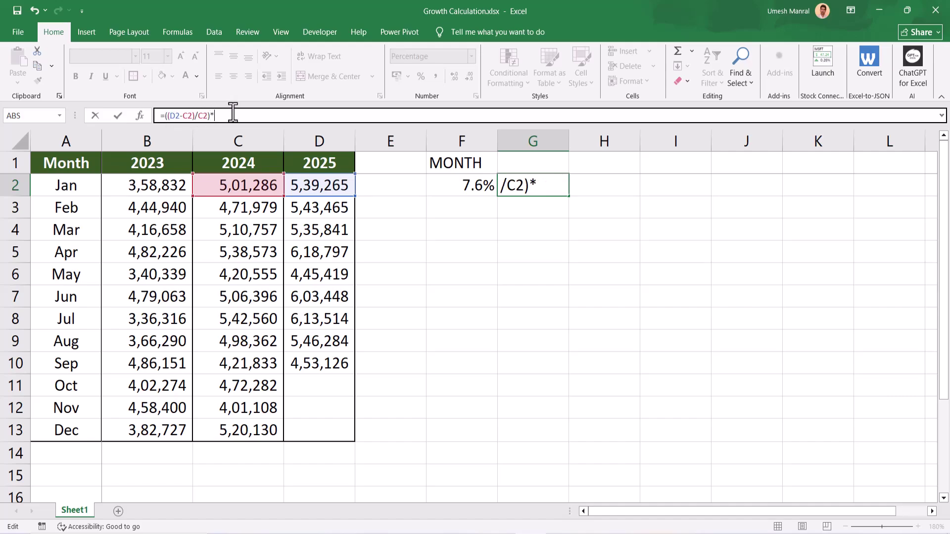
type("100")
key("Return")
key("Up")
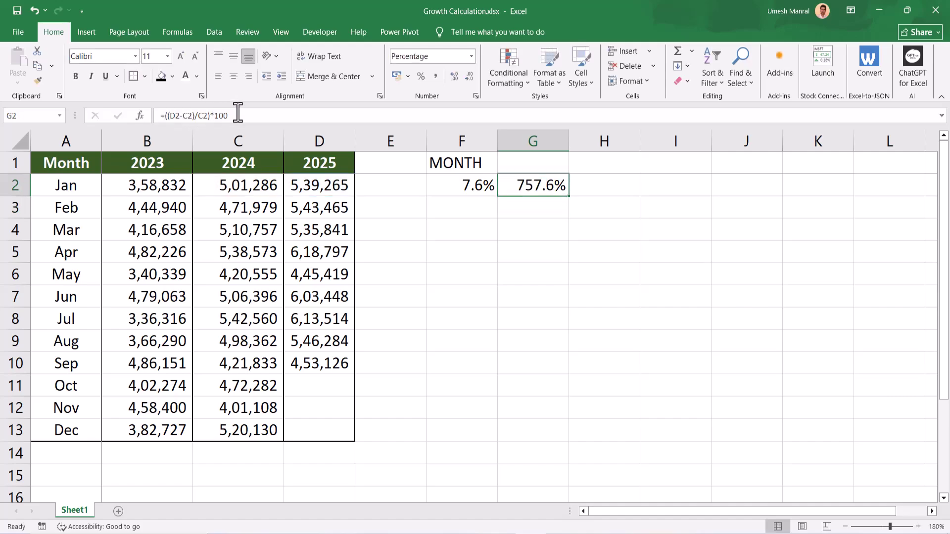
Apply the Number format with one decimal place to G2
left_click(474, 59)
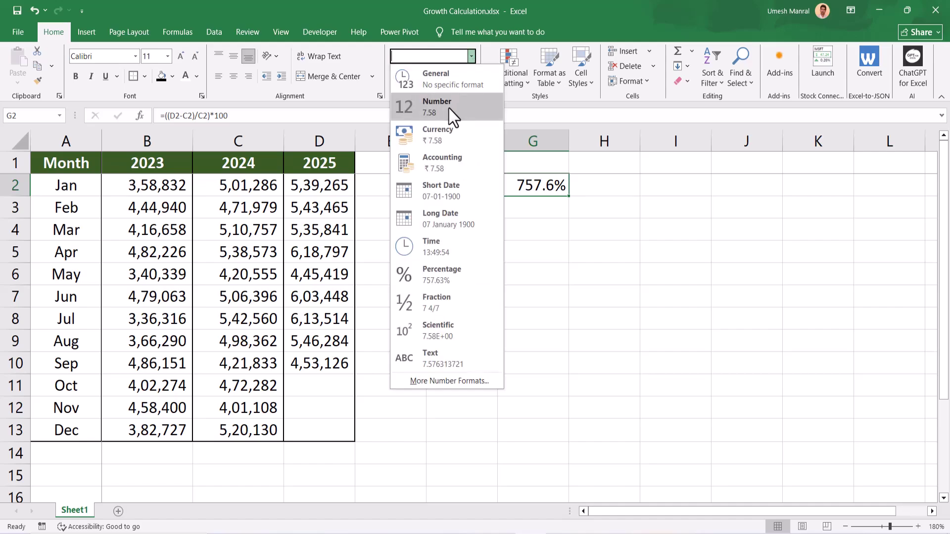
left_click(445, 110)
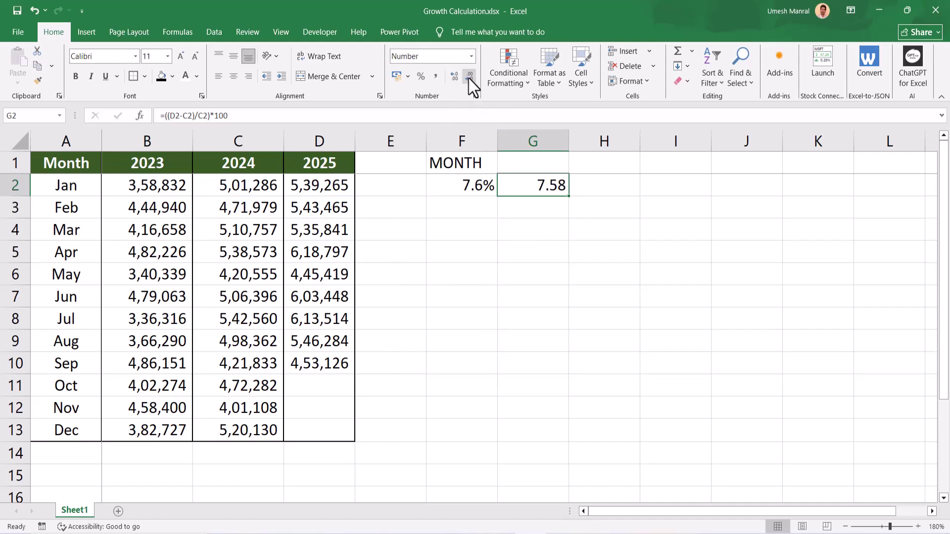
left_click(469, 78)
Clear the contents of column G to remove the alternative growth calculation
left_click(558, 221)
key("ctrl+space")
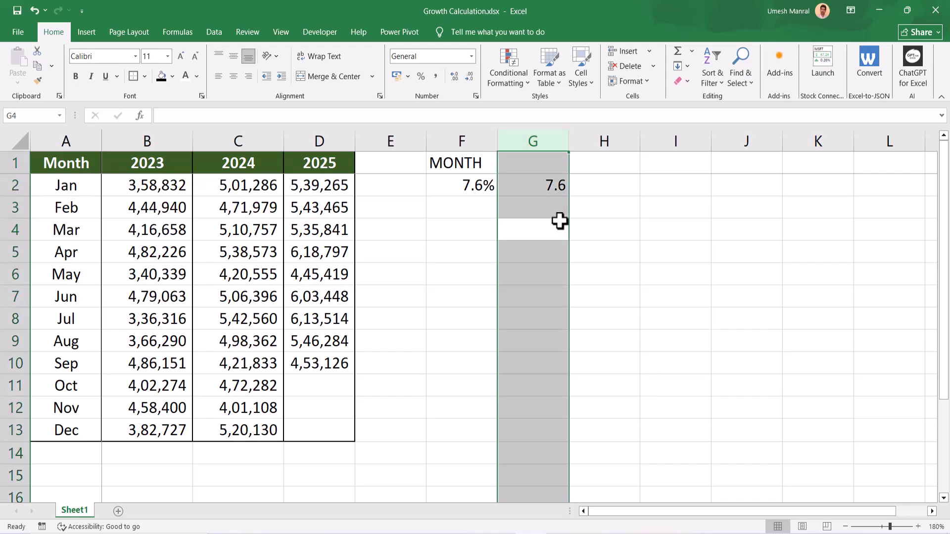
key("Delete")
left_click(560, 221)
key("Up")
key("Up")
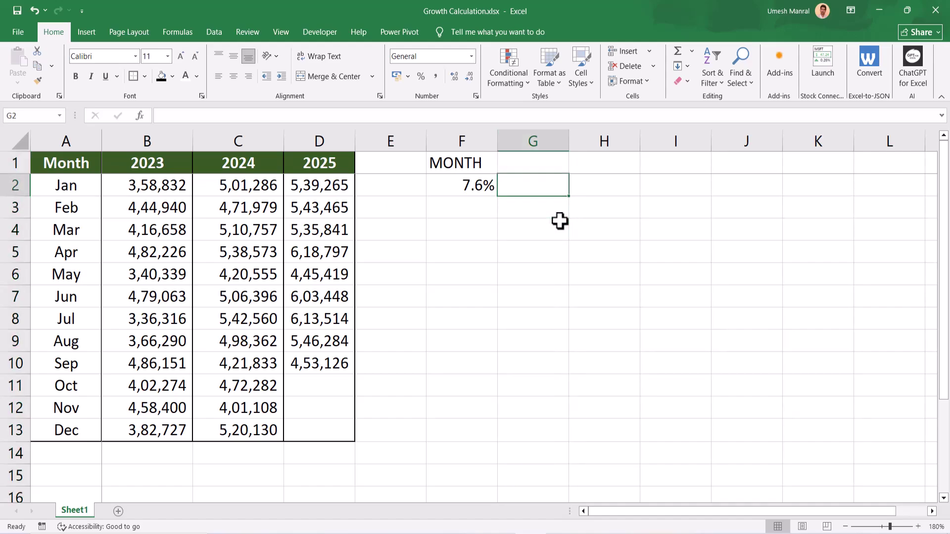
Copy the growth formula from F2 down through F13 to cover every month through December
key("Left")
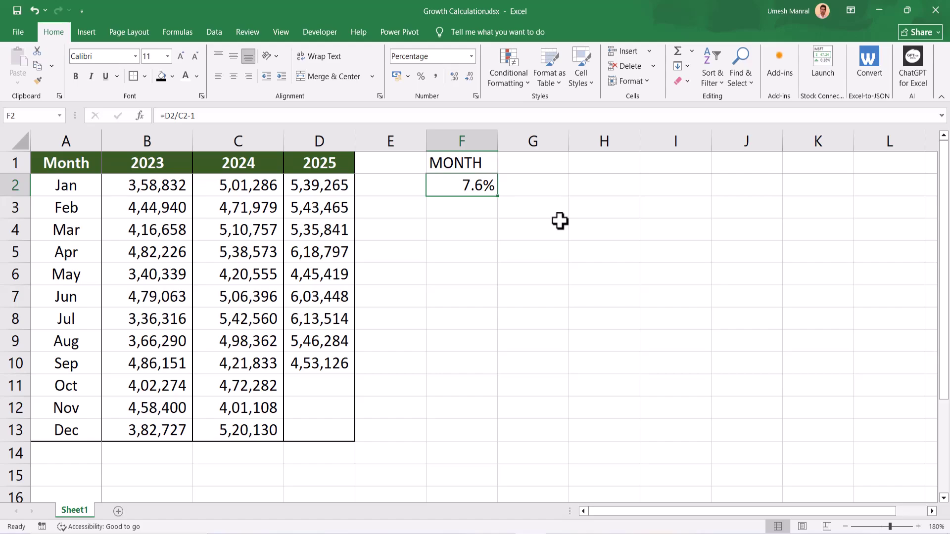
key("ctrl+c")
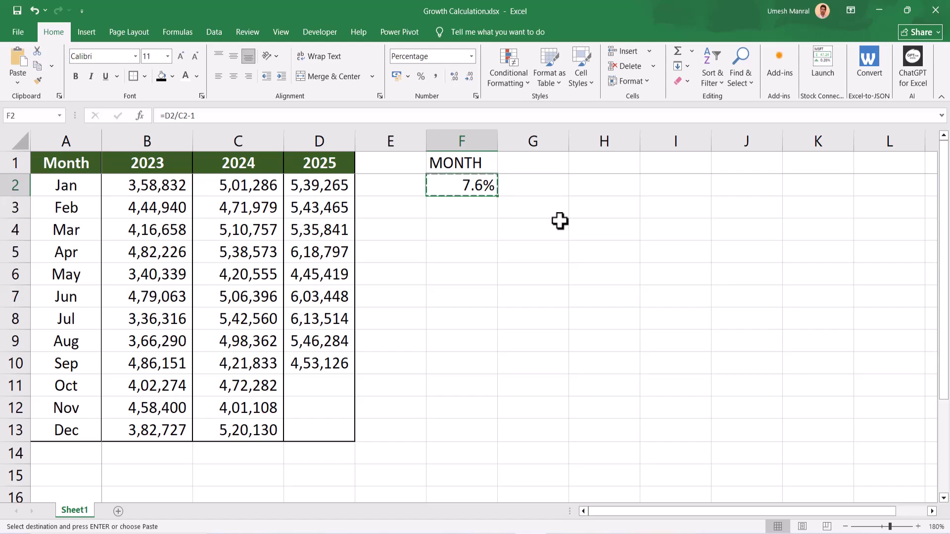
key("shift+Down")
key("shift+Down")
key("shift+Down")
key("shift+Down")
key("shift+Down")
key("shift+Down")
key("shift+Down")
key("shift+Down")
key("shift+Down")
key("shift+Down")
key("shift+Down")
key("ctrl+v")
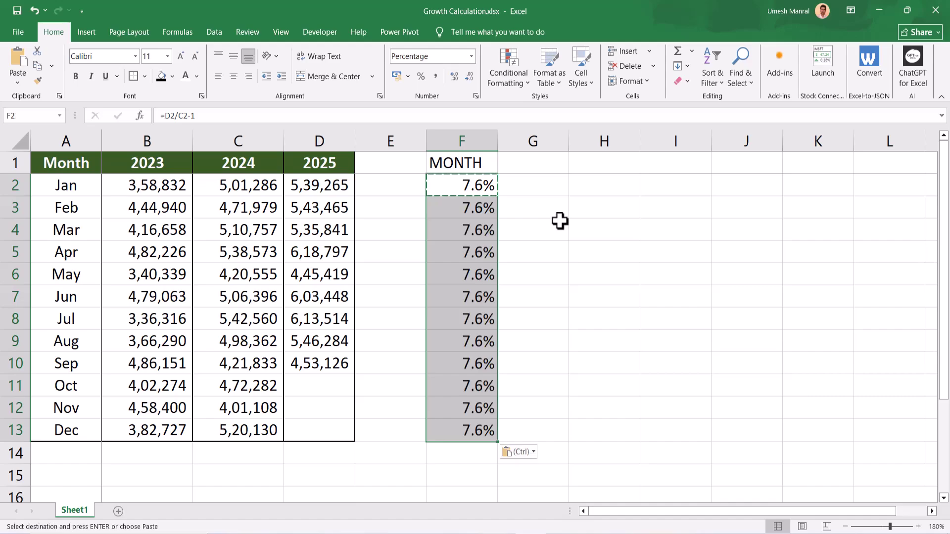
key("Escape")
Delete the growth results in F11:F13 for October to December, which have no 2025 figures
key("Down")
key("Down")
key("Down")
key("Down")
key("Down")
key("Down")
key("Down")
key("Down")
key("Down")
key("Down")
key("Down")
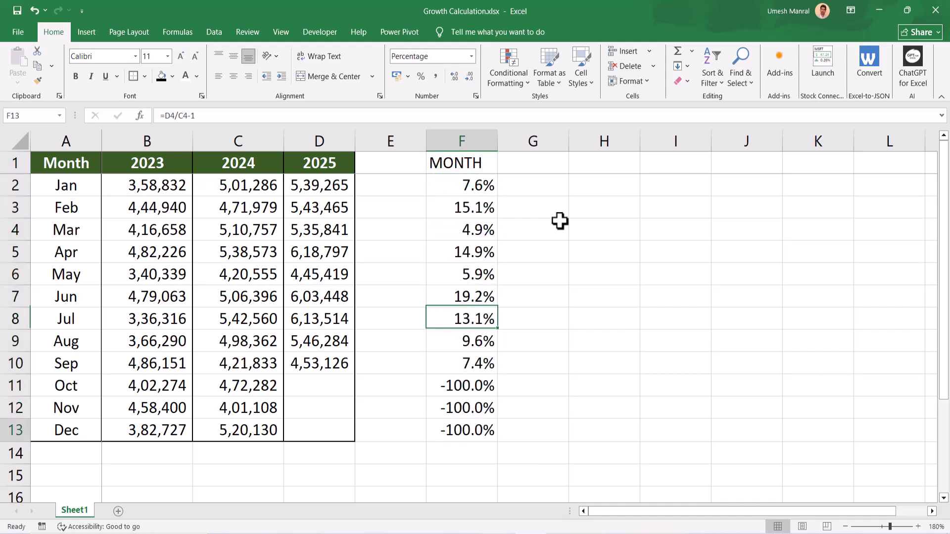
key("Up")
key("Up")
key("shift+Down")
key("shift+Down")
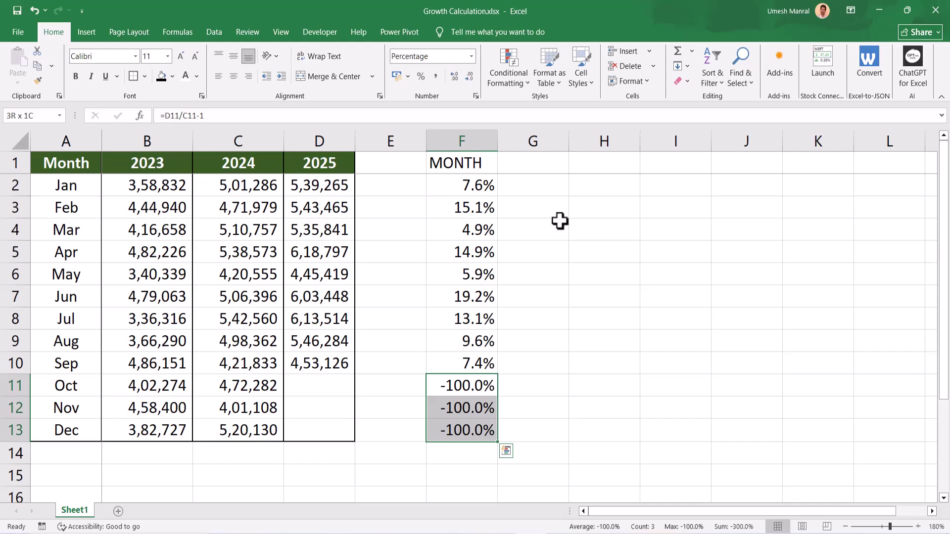
key("Delete")
key("Up")
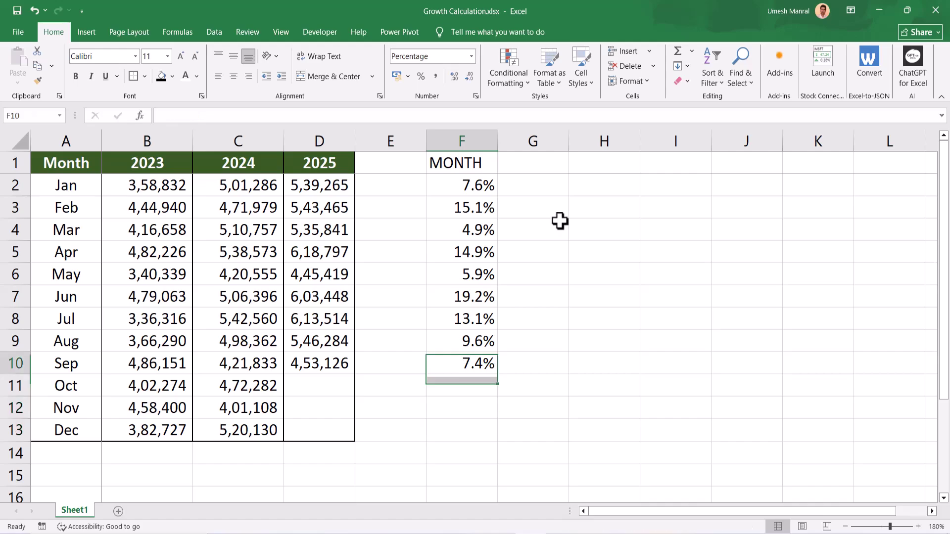
Replace the growth formula in F2 with =C2/B2-1 to compare January 2024 against January 2023
key("ctrl+Up")
key("Down")
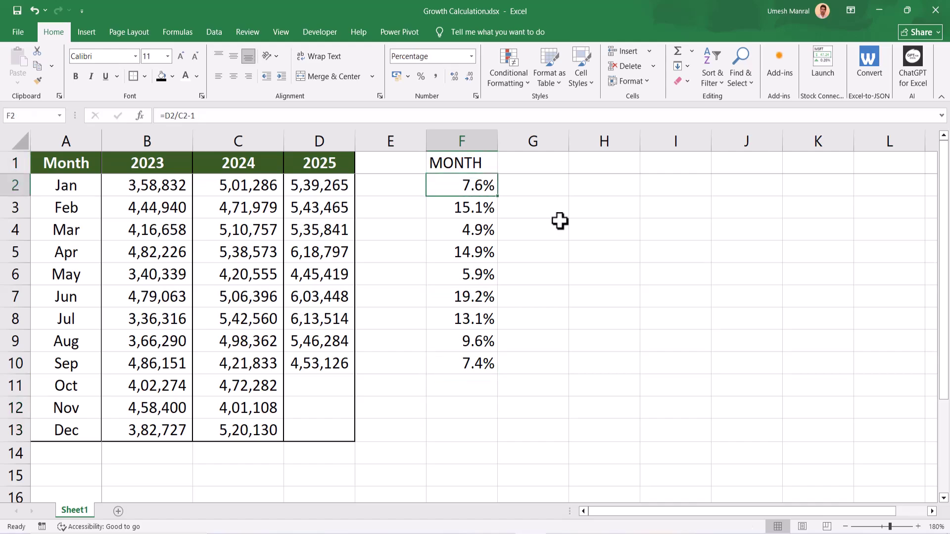
left_click(213, 114)
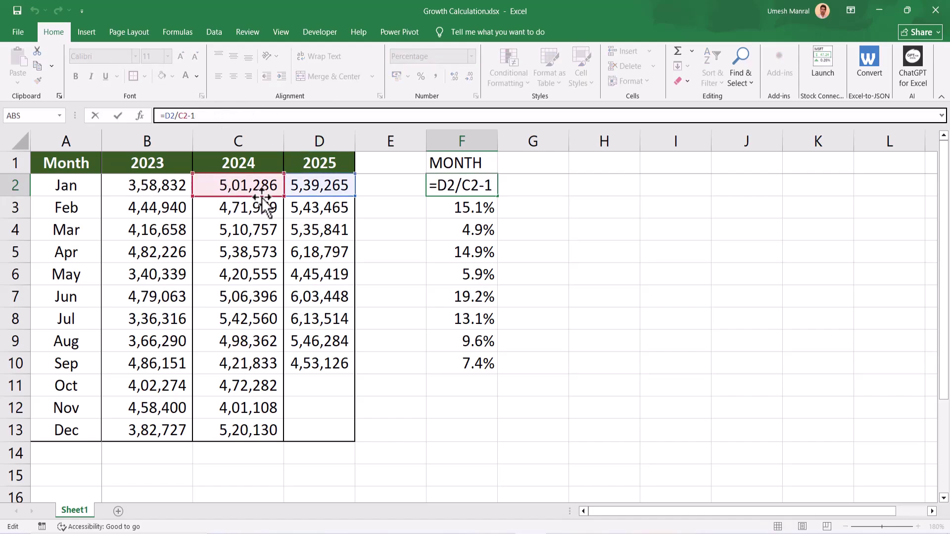
key("ctrl+Return")
type("=")
key("Left")
key("Left")
key("Left")
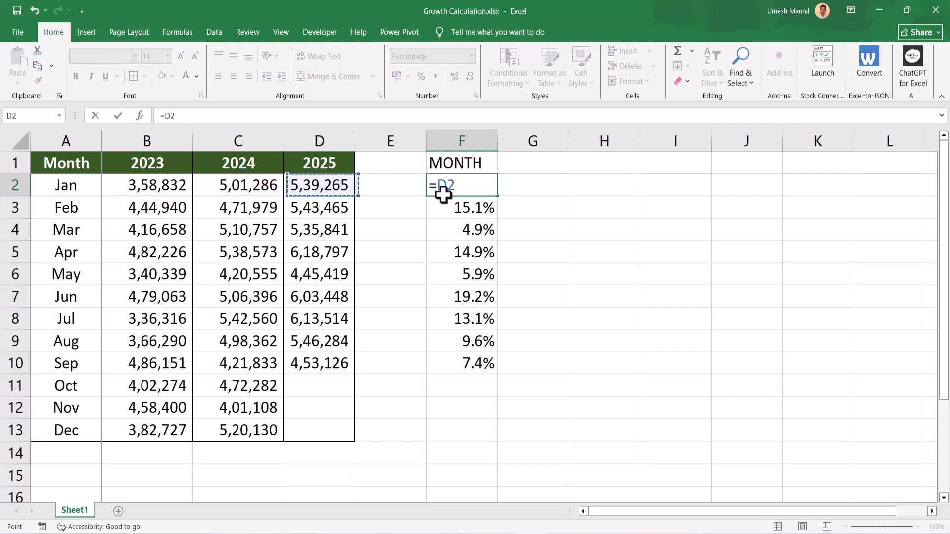
type("/")
key("Left")
key("Left")
key("Left")
key("Left")
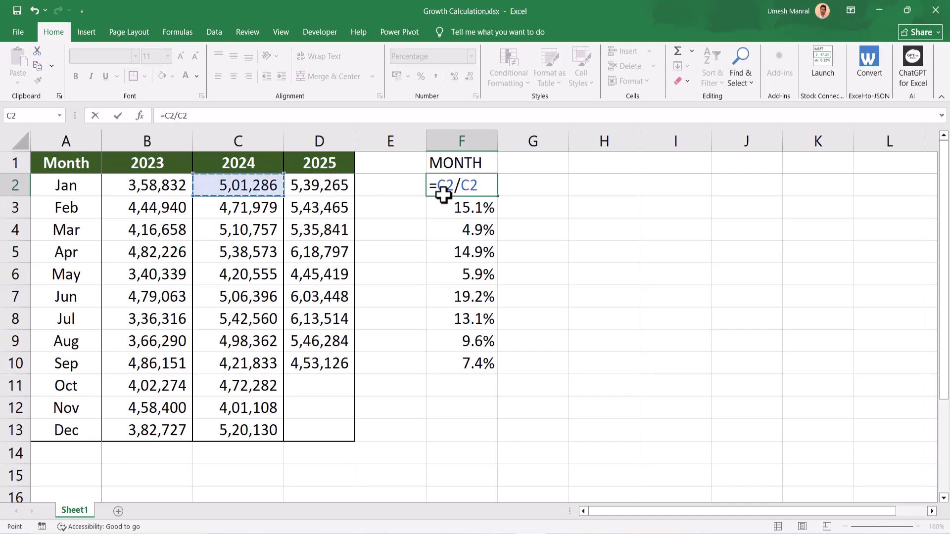
type("-1")
key("ctrl+Return")
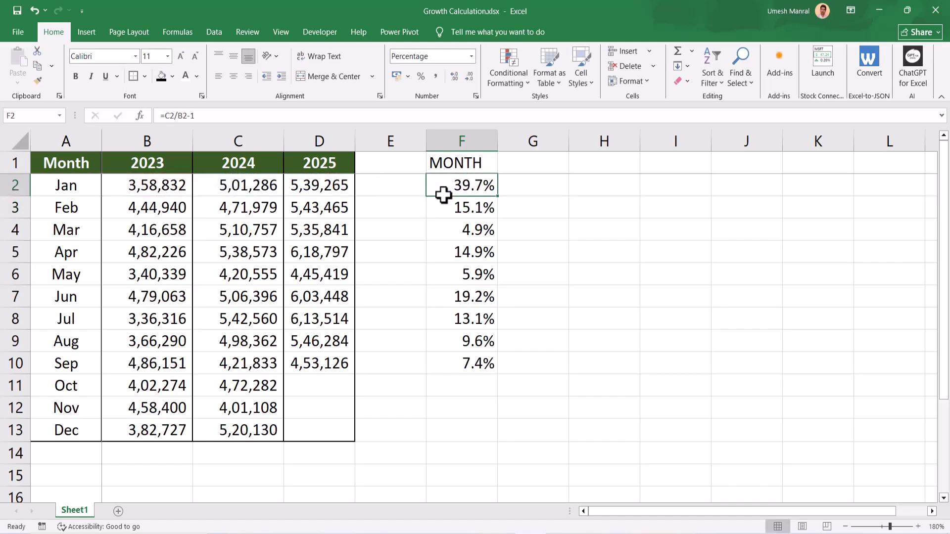
Copy the 2024-over-2023 growth formula from F2 down through F10 to cover January to September
key("ctrl+c")
key("ctrl+shift+Down")
key("ctrl+v")
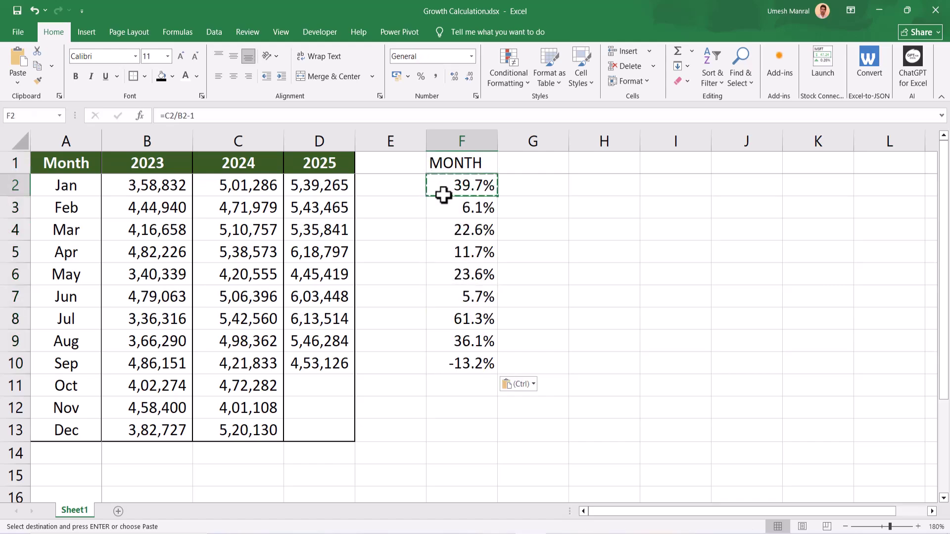
key("Escape")
key("Up")
key("Down")
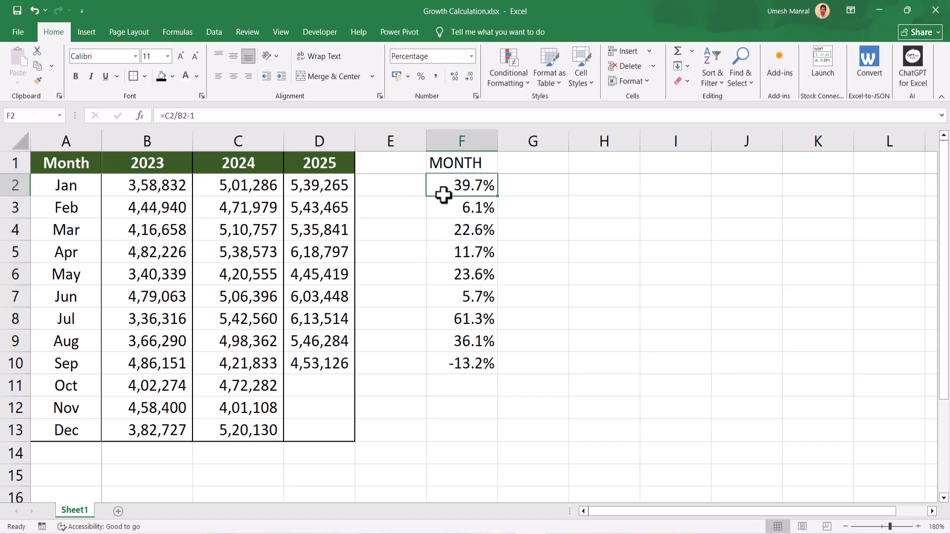
Clear the monthly growth results in F2:F10 and change the heading in F1 to L3M
key("ctrl+shift+Down")
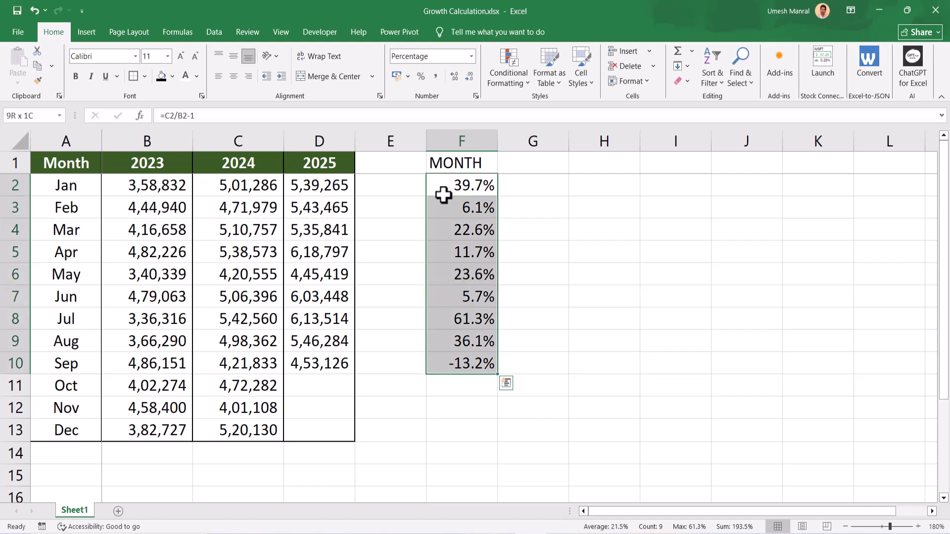
key("Delete")
key("Up")
type("l3m")
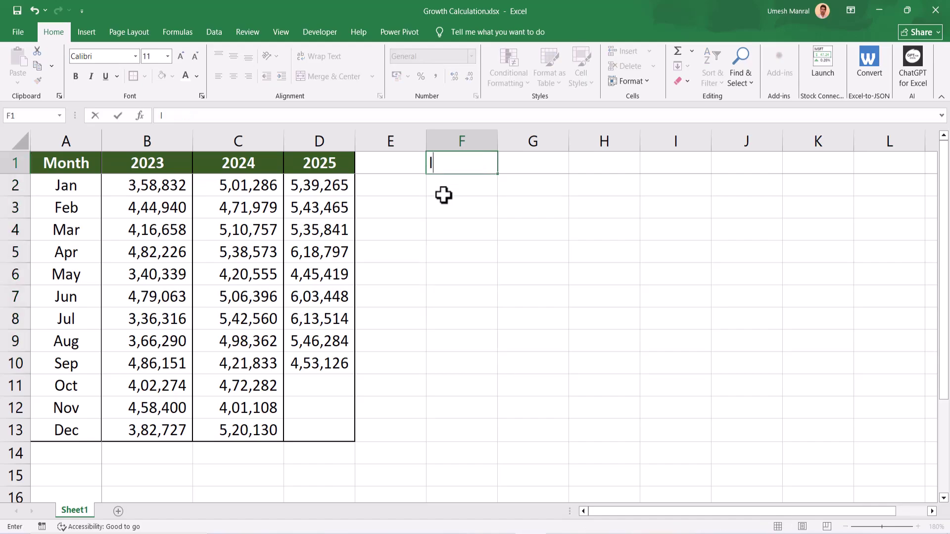
key("BackSpace")
key("BackSpace")
key("BackSpace")
type("L4")
key("BackSpace")
type("3M")
key("Return")
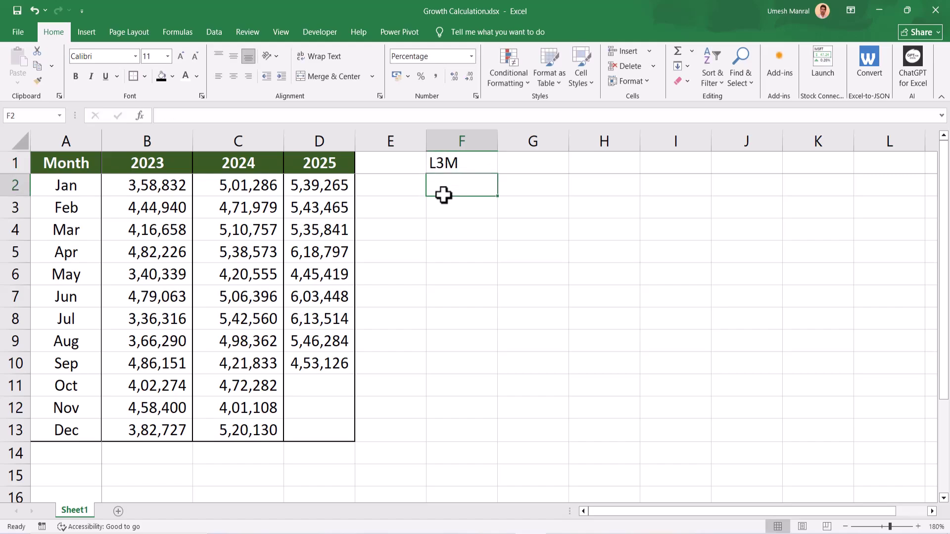
Calculate the last-three-months growth of 2025 over 2024 in F2 with =SUM(D8:D10)/SUM(C8:C10)-1
type("=SUM")
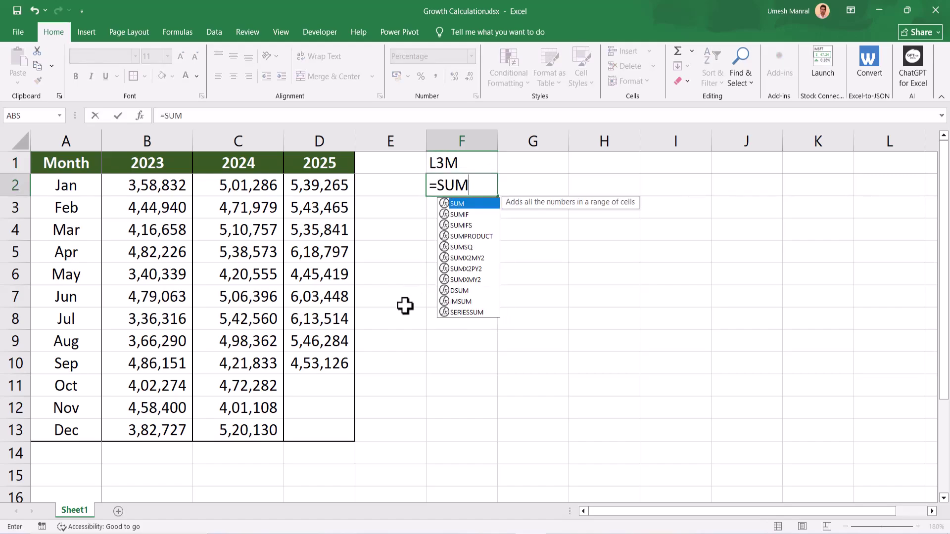
type("(")
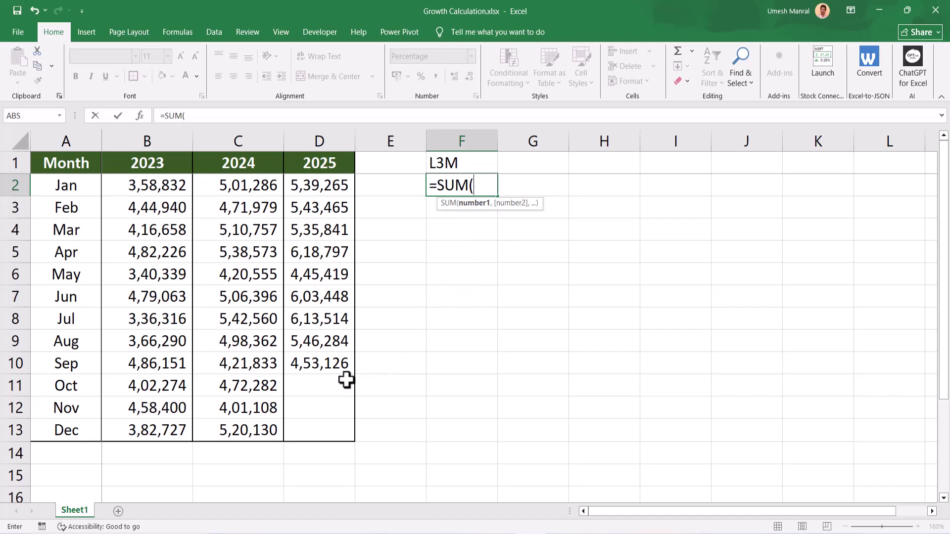
left_click_drag(314, 361, 314, 327)
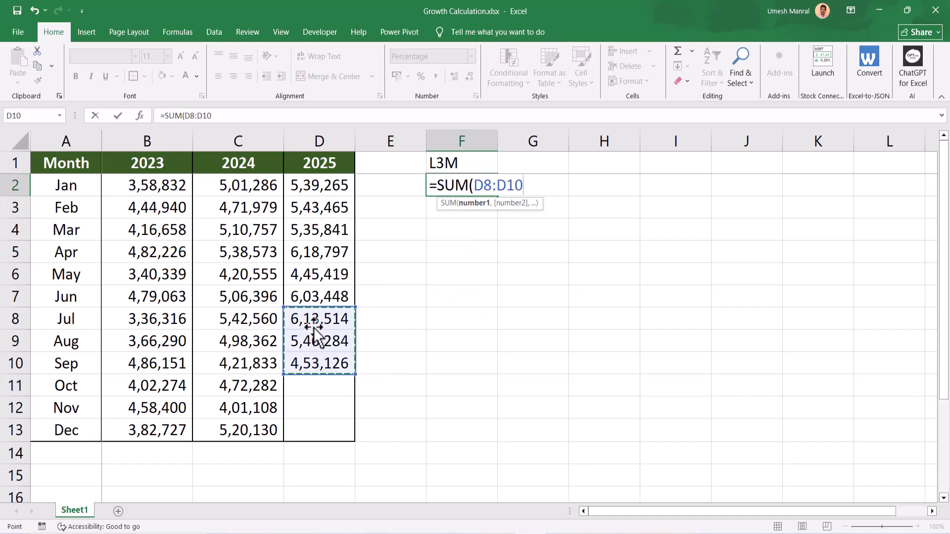
type(")/SU")
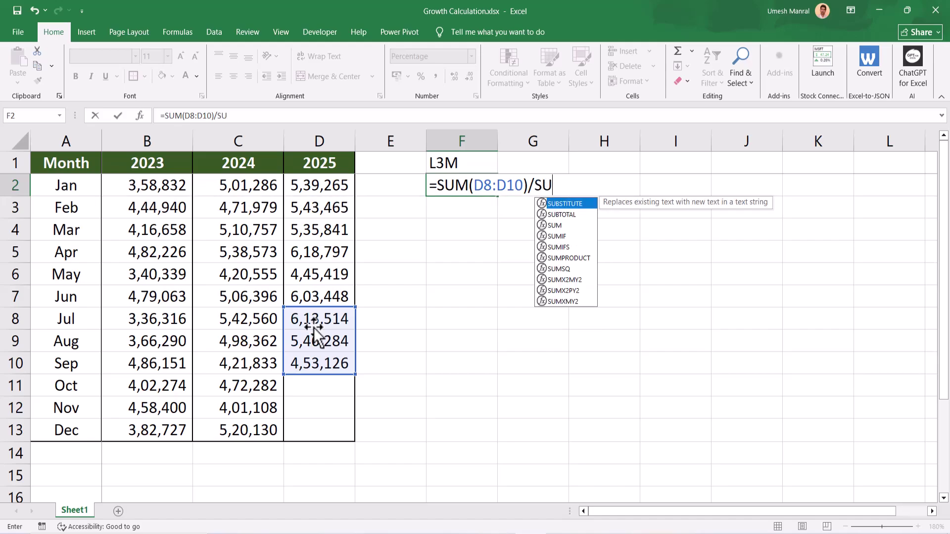
type("M(")
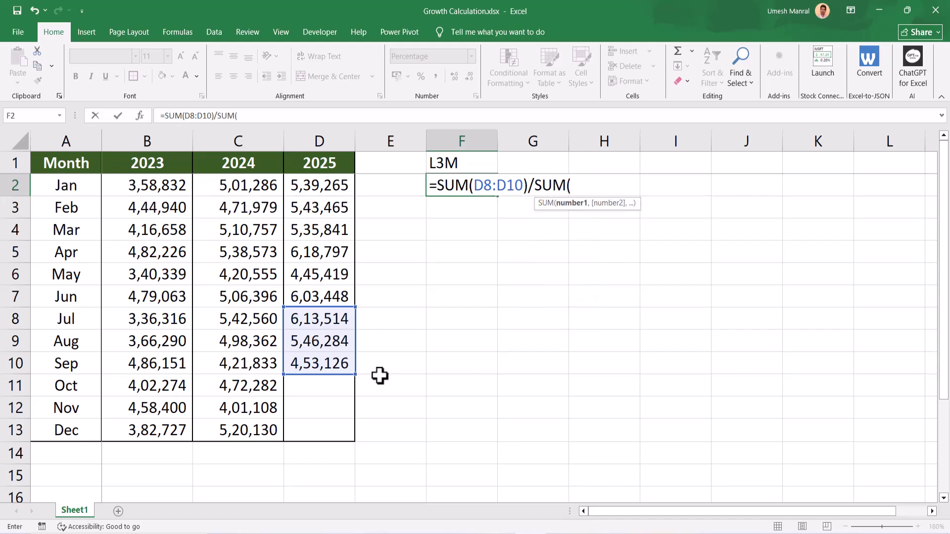
left_click_drag(229, 366, 223, 323)
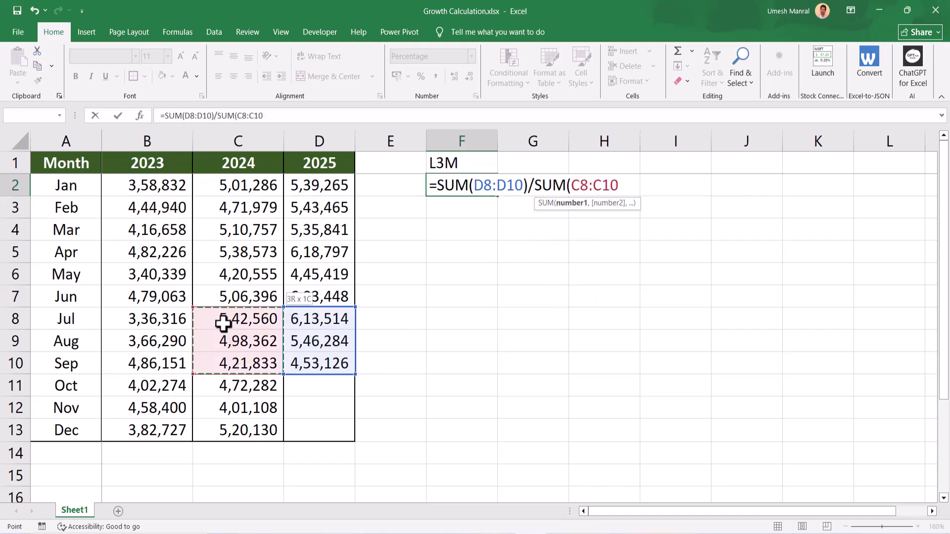
type(")-1")
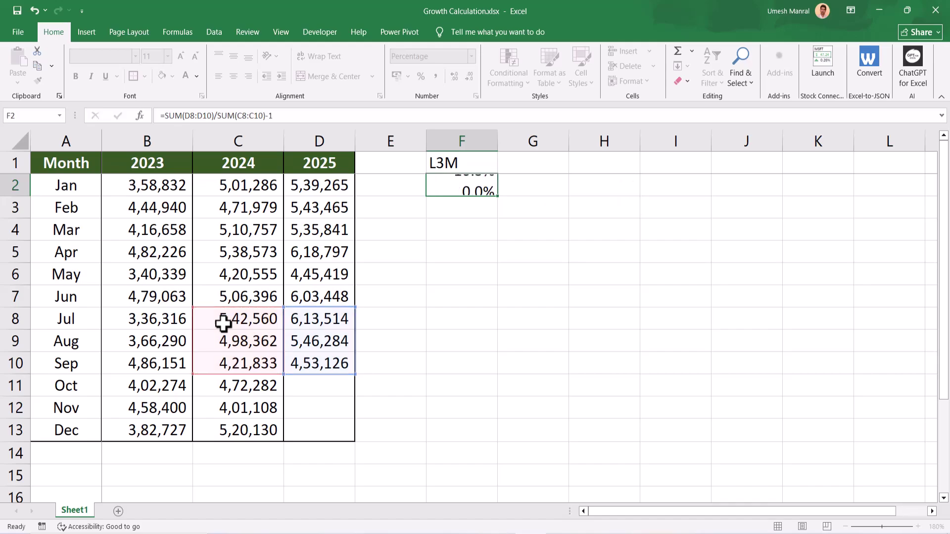
key("ctrl+Return")
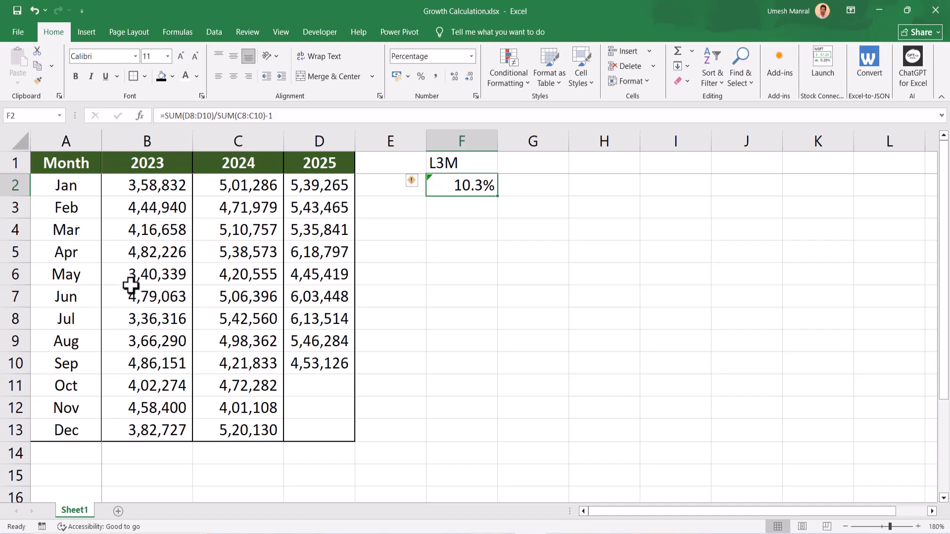
Change the heading in F1 to YTD
key("Up")
type("y")
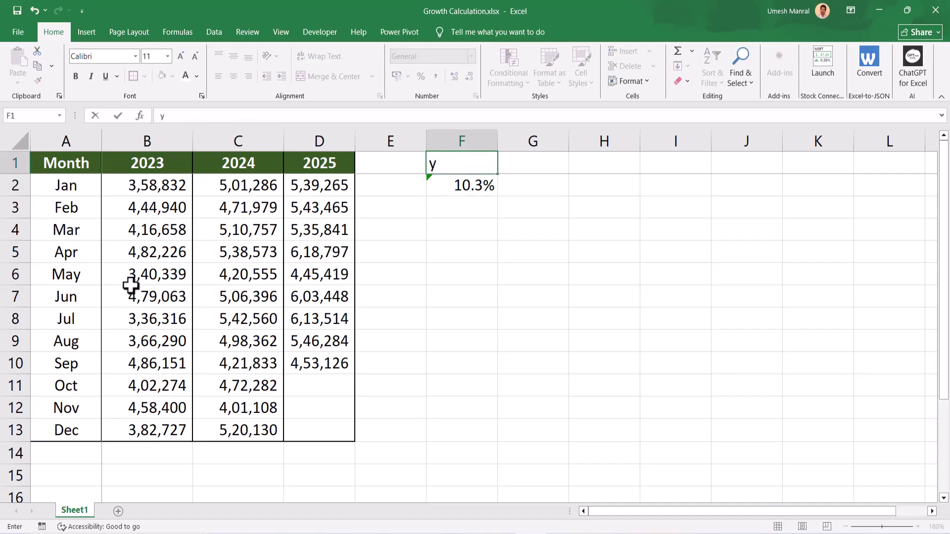
type("YTD")
key("Return")
Calculate the January-to-September growth of 2025 over 2024 in F2 with =SUM(D2:D10)/SUM(C2:C10)-1
type("=")
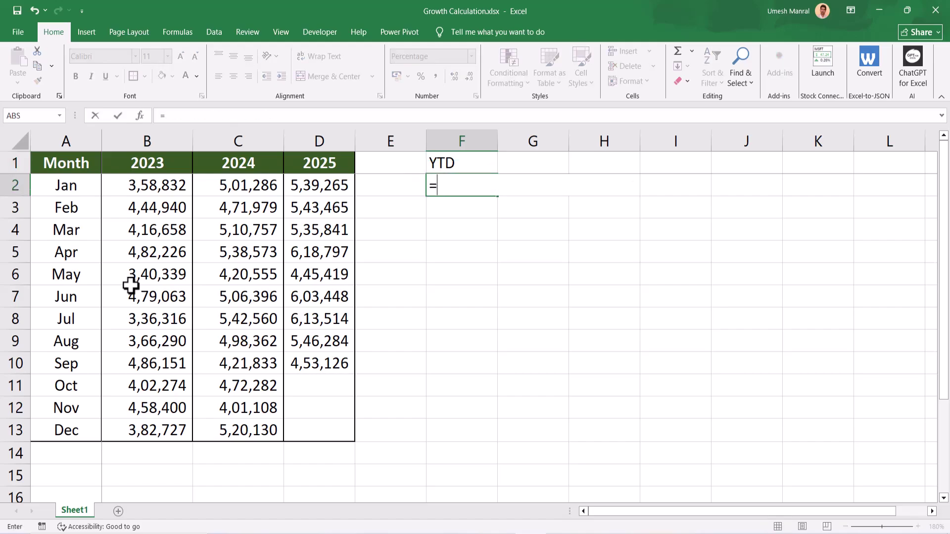
type("SUM(")
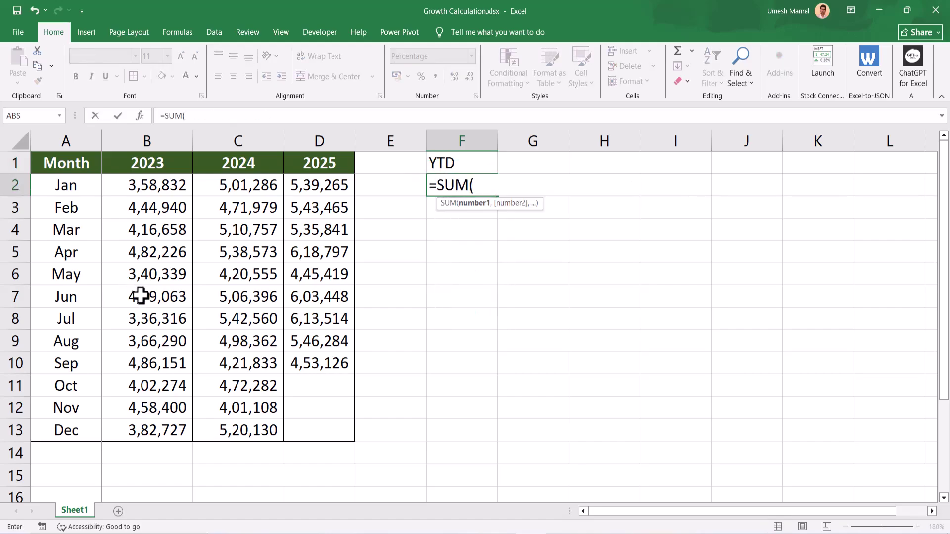
left_click_drag(302, 364, 292, 193)
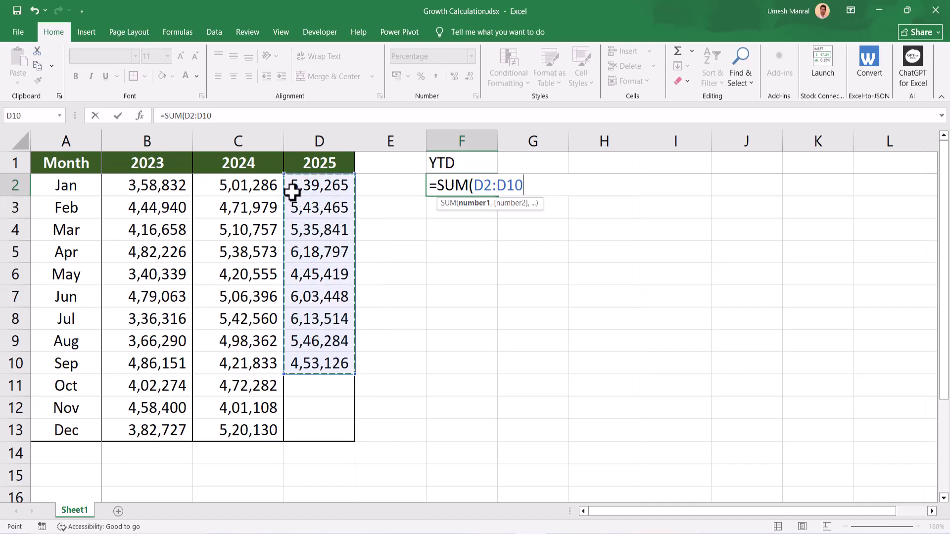
type(")/SUM(")
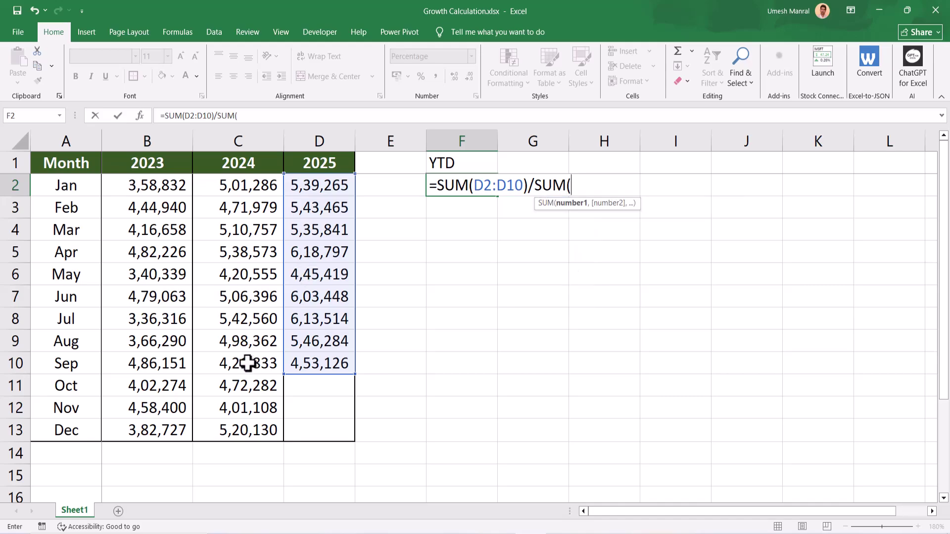
left_click_drag(251, 363, 234, 190)
type(")")
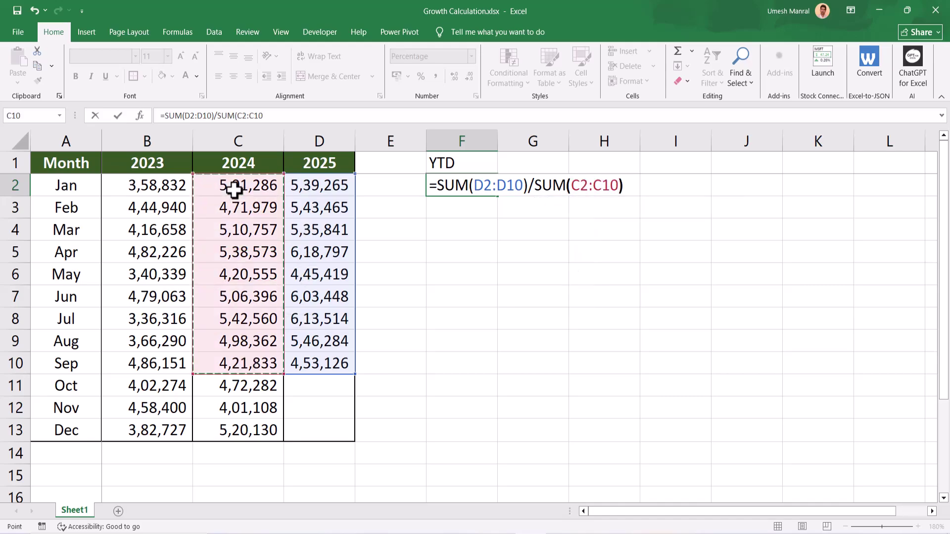
type("-1")
key("Return")
key("Up")
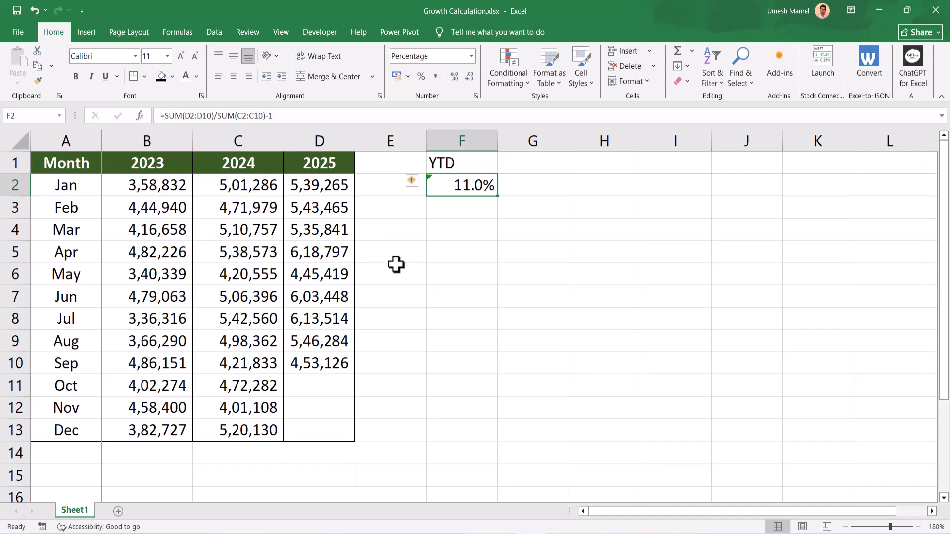
Clear the year-to-date growth formula from F2 and change the heading in F1 to MAT
key("Delete")
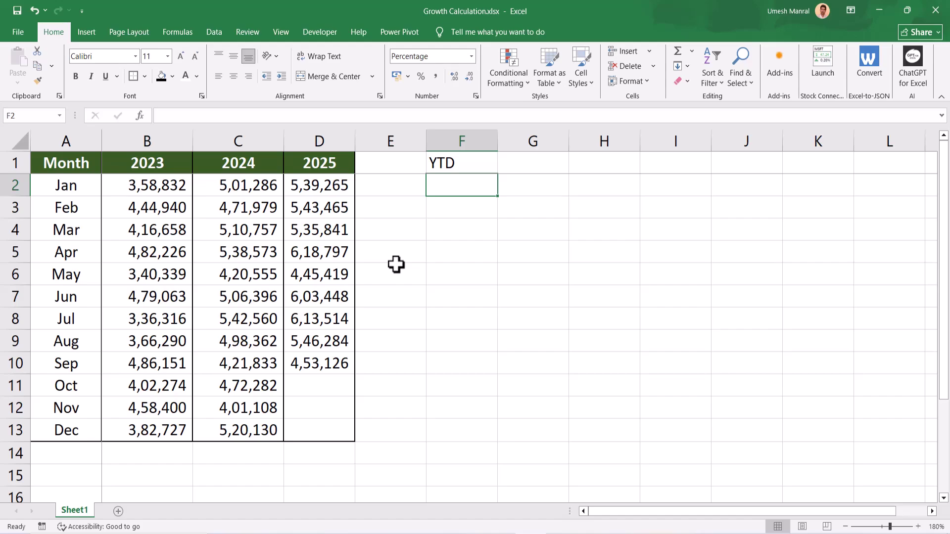
key("Up")
type("mat")
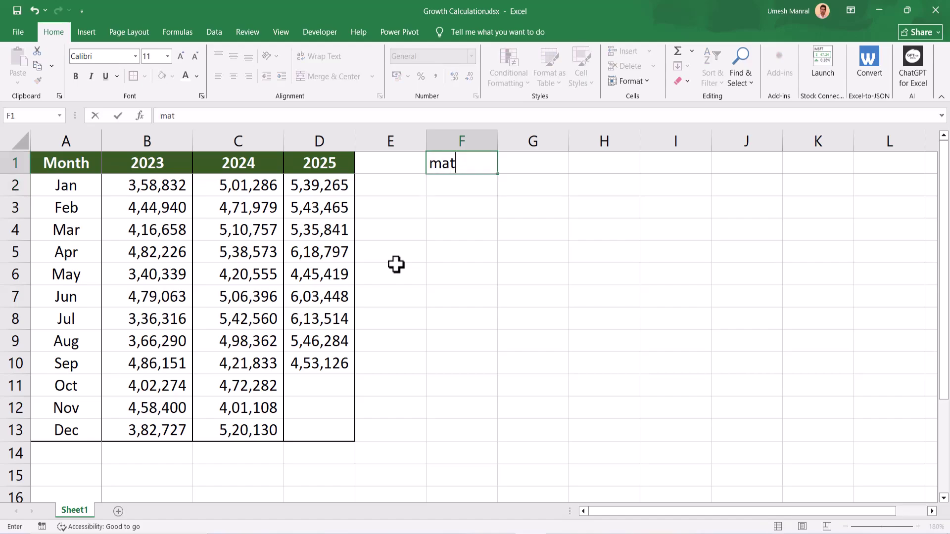
key("BackSpace")
key("BackSpace")
key("BackSpace")
type("MAT")
key("Return")
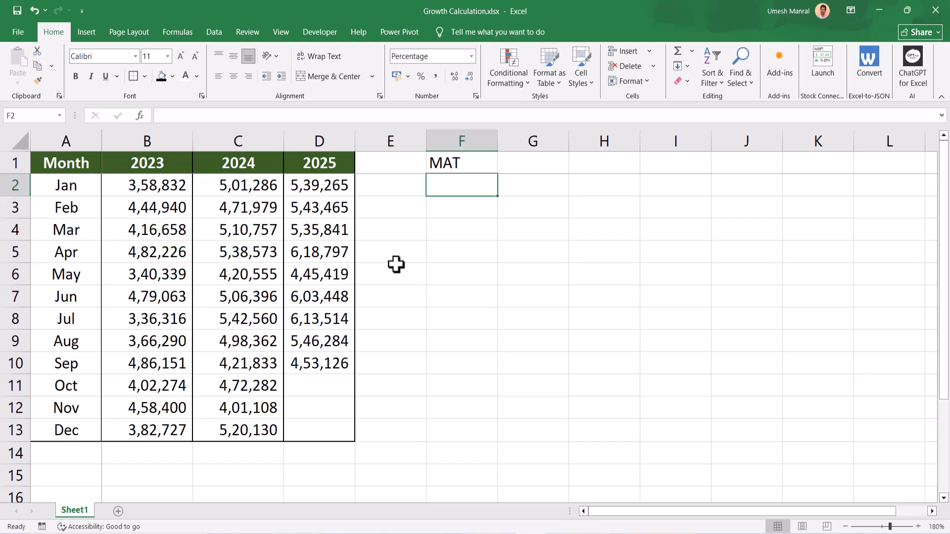
Calculate the full-year growth of 2024 over 2023 in F2 with =SUM(C2:C13)/SUM(B2:B13)-1
type("=SUM")
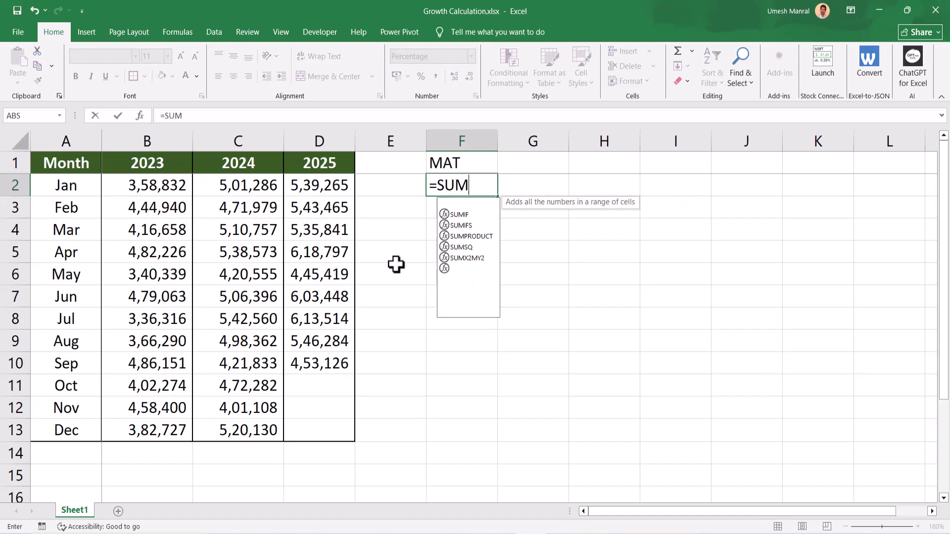
type("(")
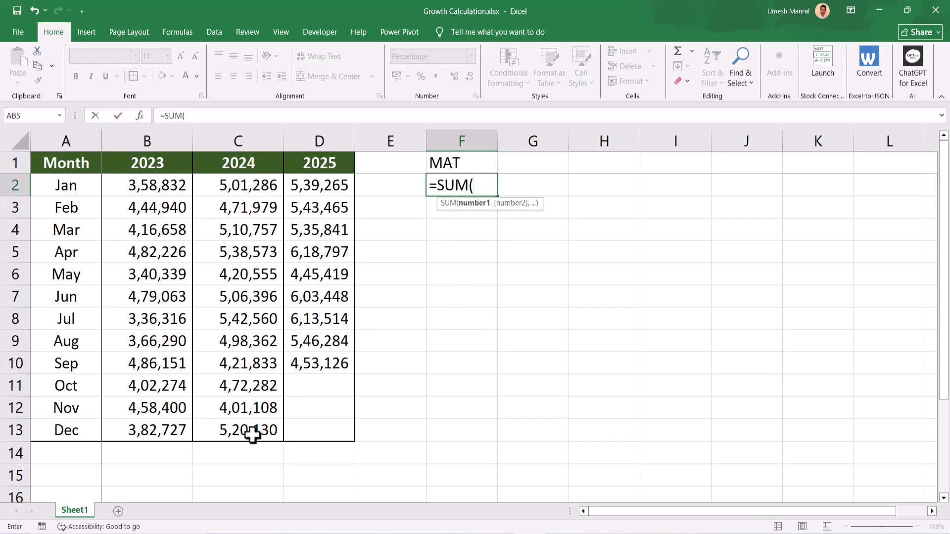
left_click_drag(244, 431, 247, 182)
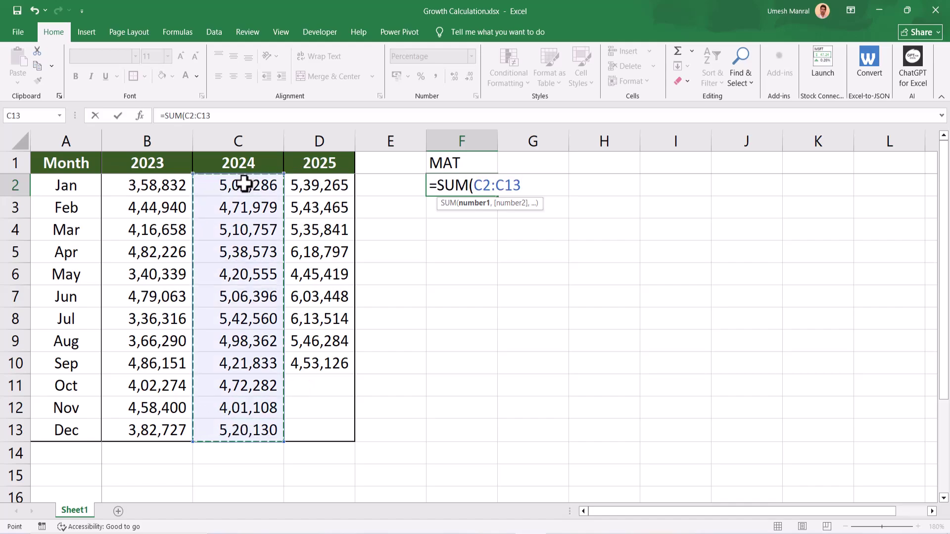
type(")/")
key("BackSpace")
type("SUM")
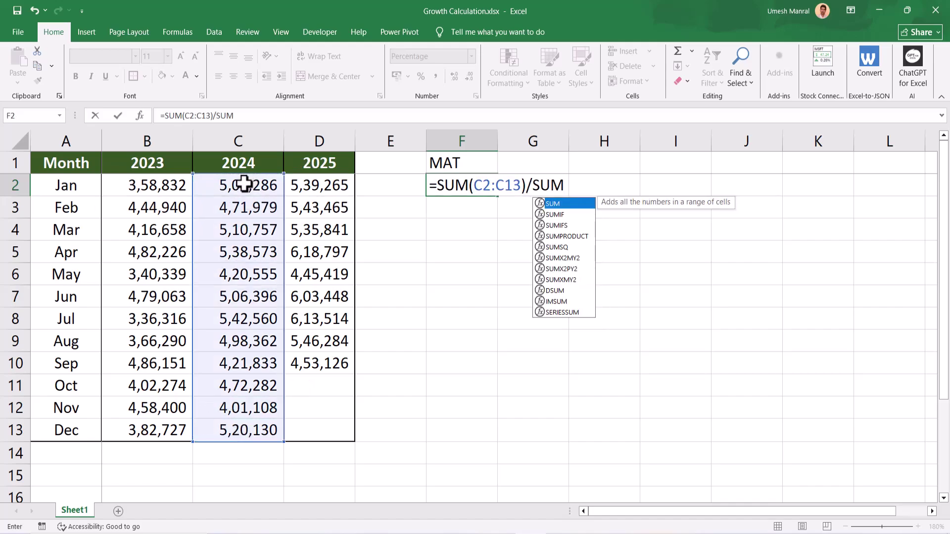
type("(")
left_click_drag(171, 426, 131, 187)
type(")")
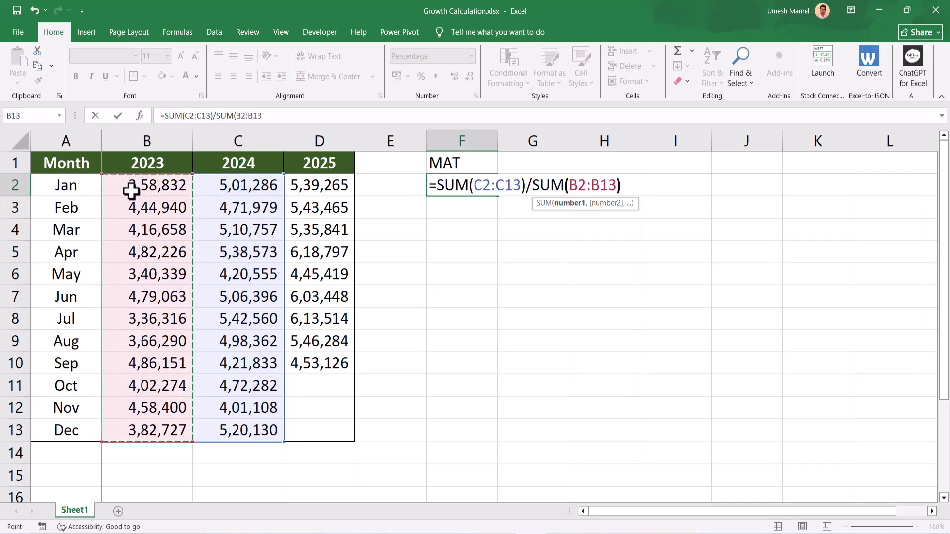
type("-1")
key("ctrl+Return")
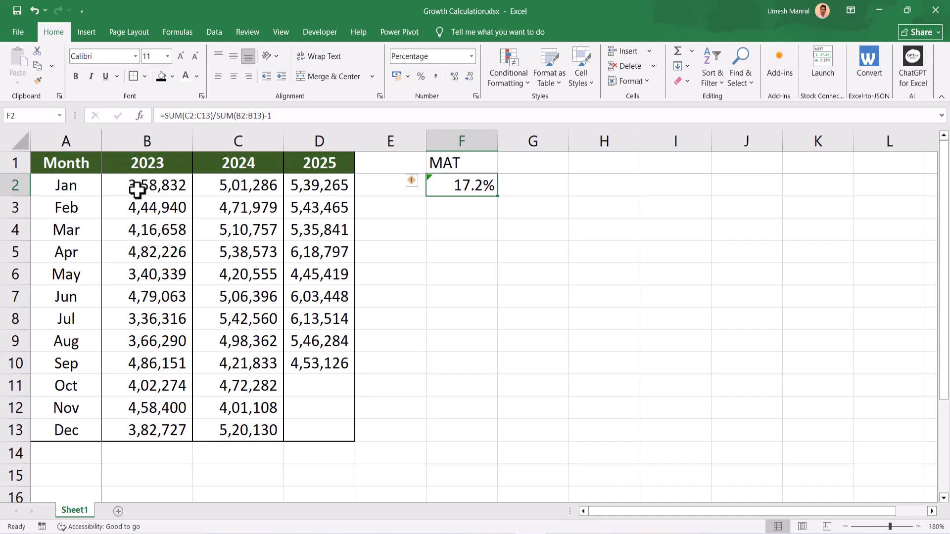
Highlight the latest twelve months of data: January to September 2025 (D2:D10), and October to December 2024 (C11:C13)
left_click_drag(323, 183, 303, 193)
left_click(314, 361)
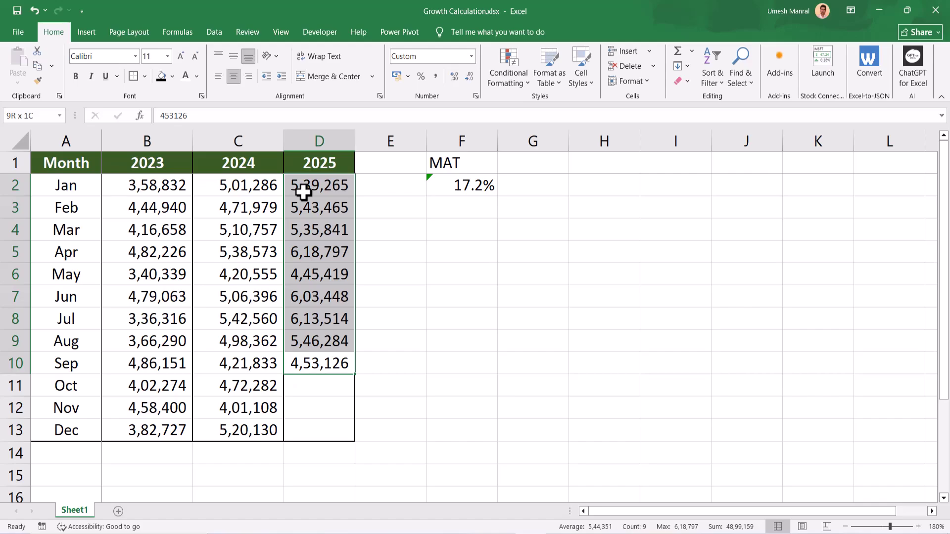
left_click_drag(303, 192, 303, 193)
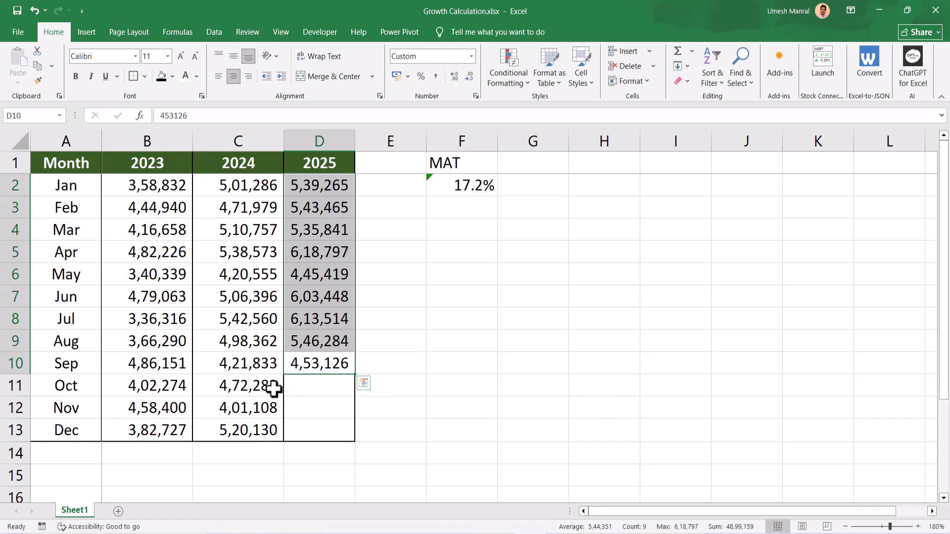
left_click_drag(273, 390, 263, 424)
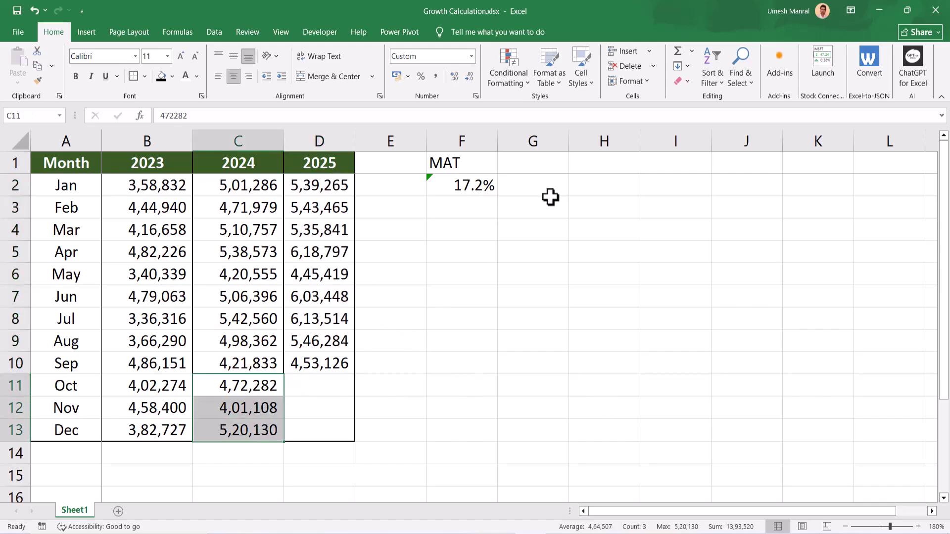
Replace the formula in F2 with one summing the latest twelve months, starting with =SUM(D2:D10,C11:C13)
left_click(481, 185)
type("=SUM")
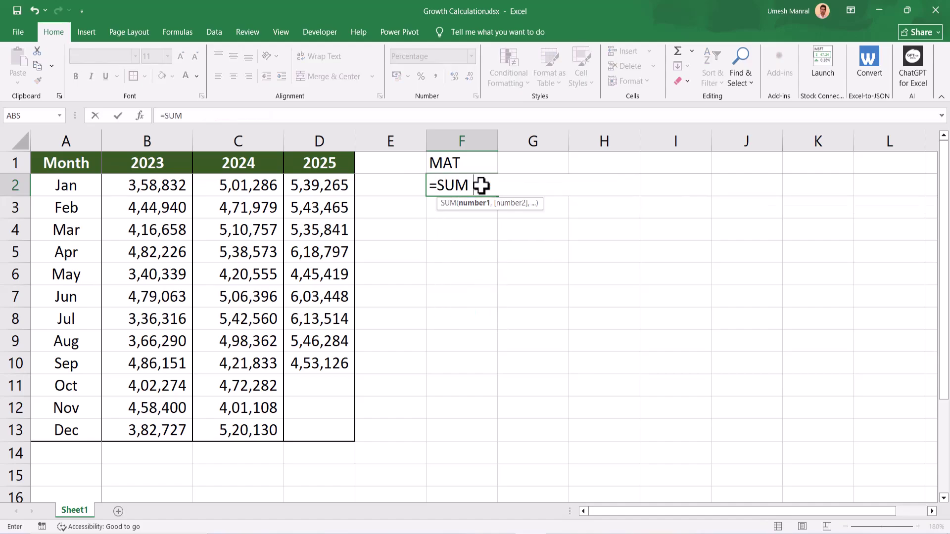
type("(")
left_click_drag(329, 363, 307, 191)
type(")")
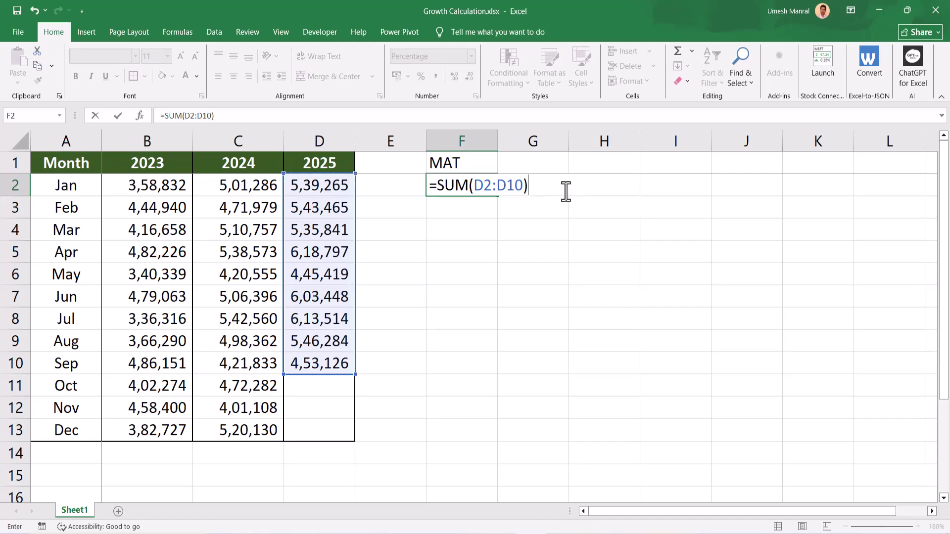
left_click(524, 186)
type(",")
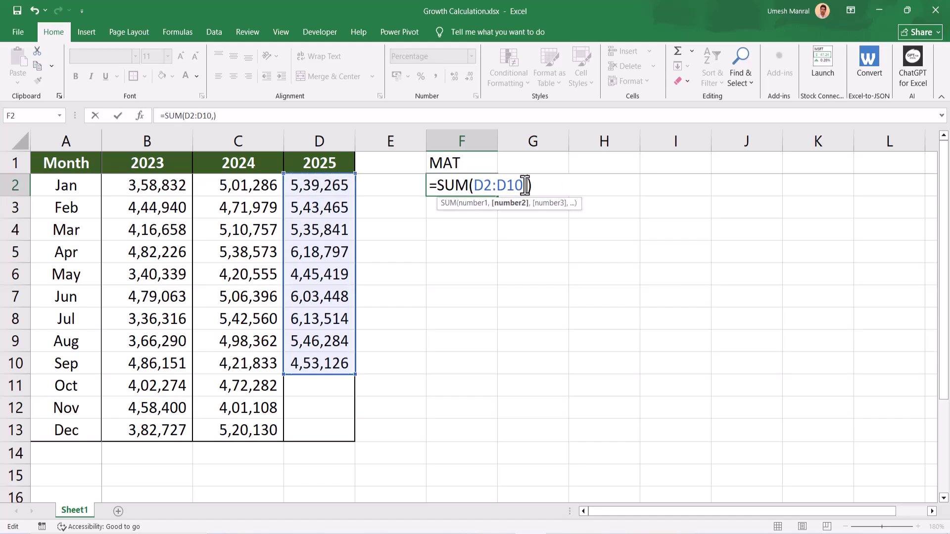
left_click_drag(240, 426, 233, 388)
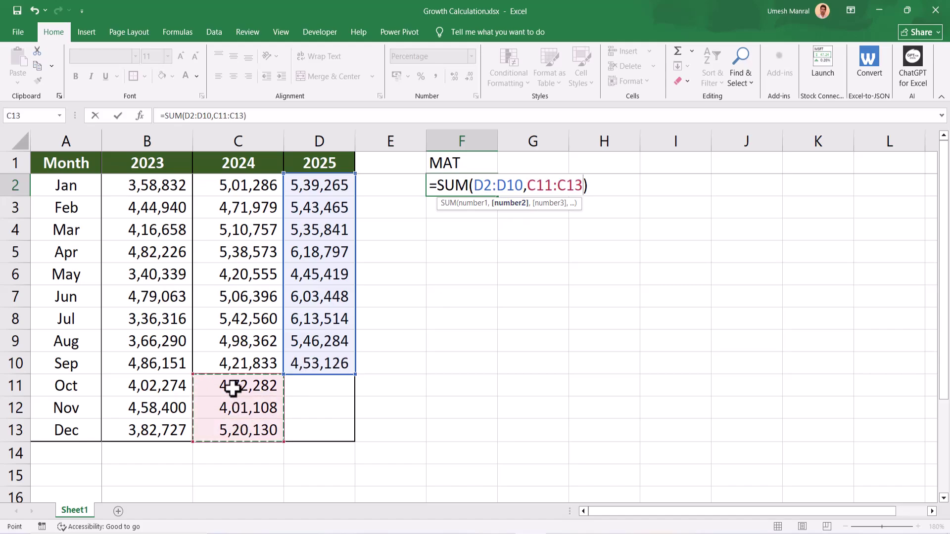
Complete the moving annual total growth formula in F2 by appending /SUM(C2:C10,B11:B13)-1 for the preceding twelve months
left_click(374, 118)
type("/SU")
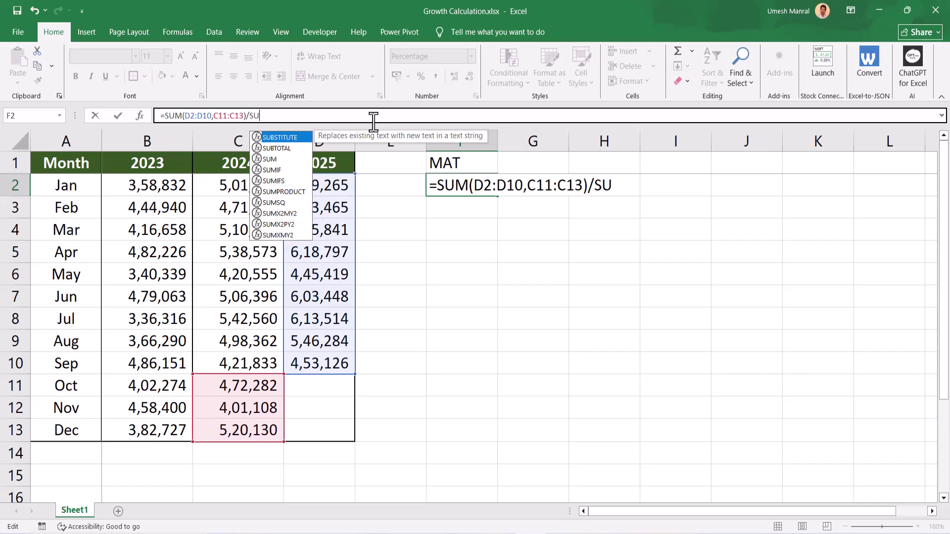
type("M(")
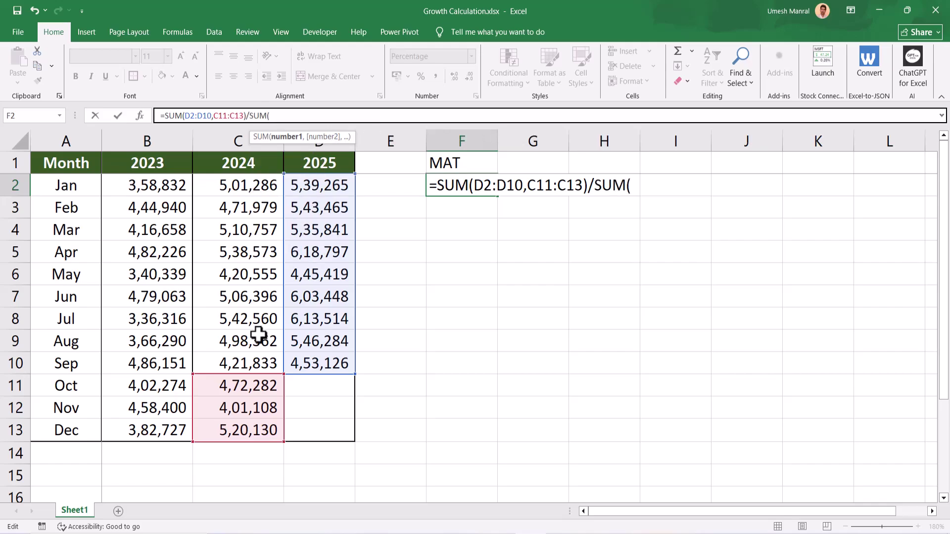
left_click(244, 358)
left_click_drag(242, 343, 219, 191)
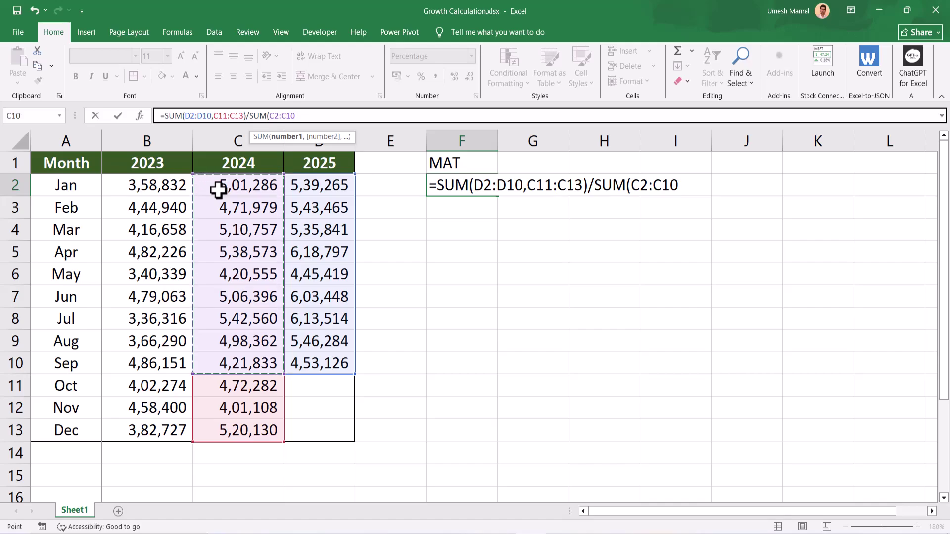
type(",")
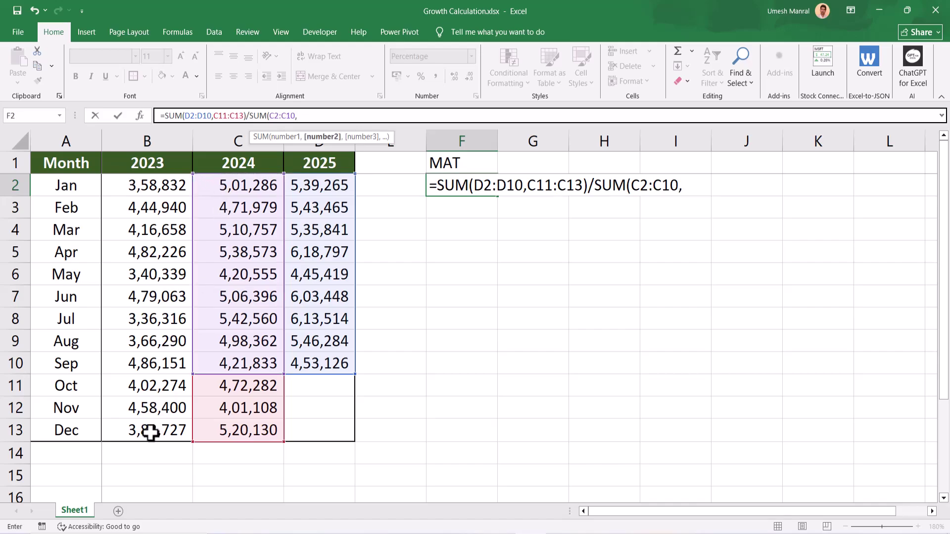
left_click_drag(150, 432, 138, 390)
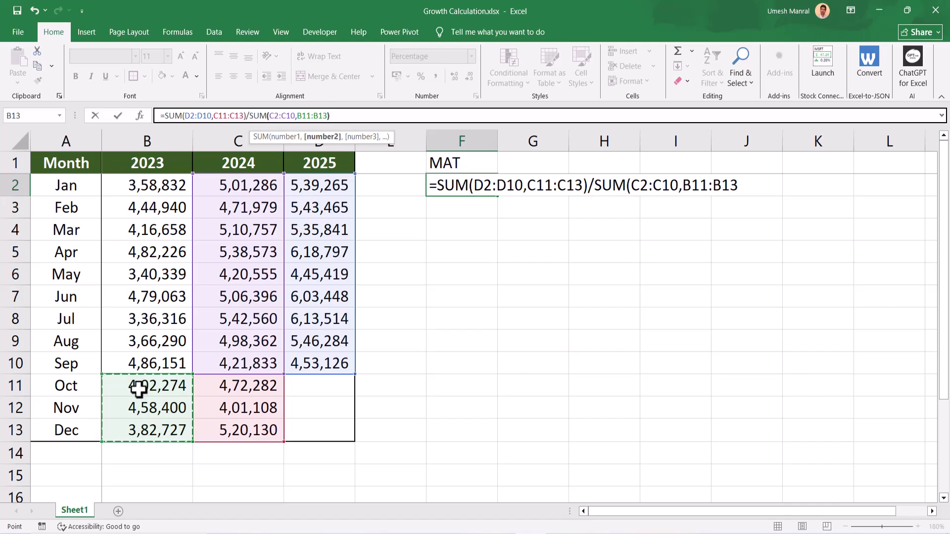
type(")")
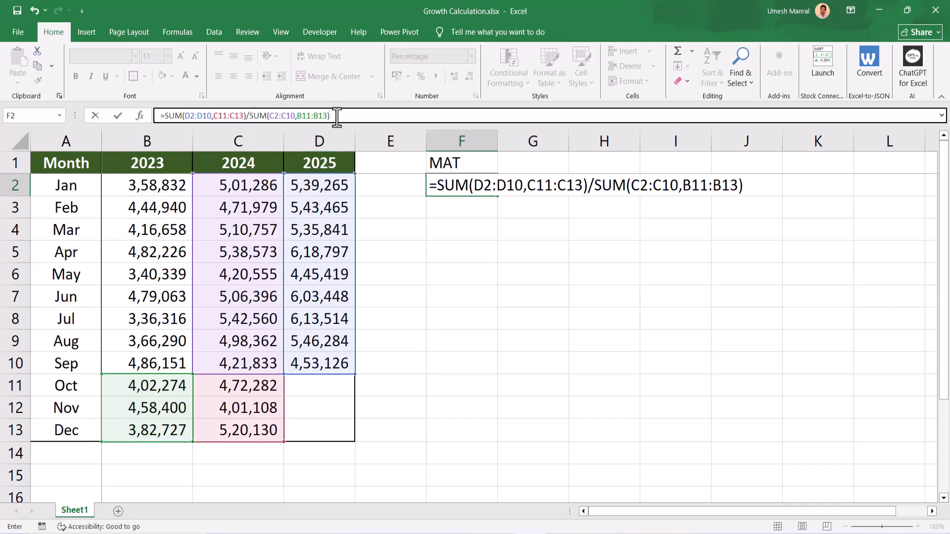
type("-1")
key("ctrl+Return")
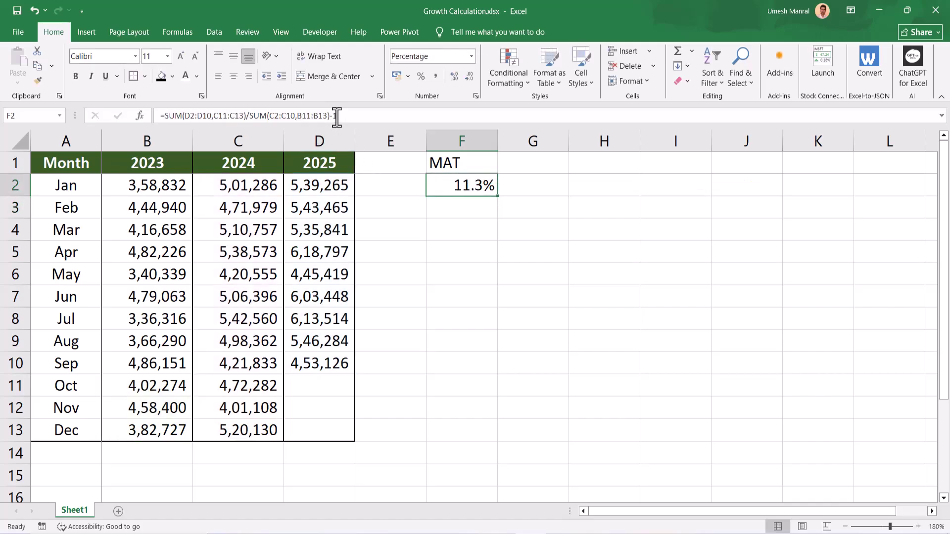